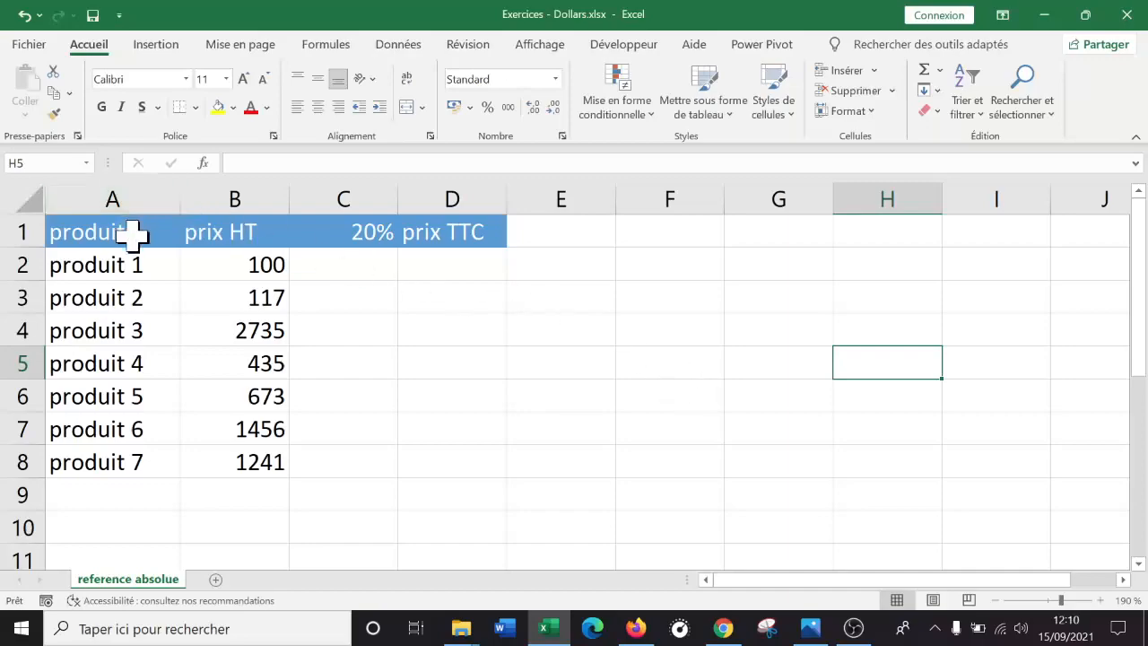
Examine the product table's prix HT values, the 20% rate header, and the empty cells under the 20% and prix TTC columns
left_click_drag(244, 242, 246, 482)
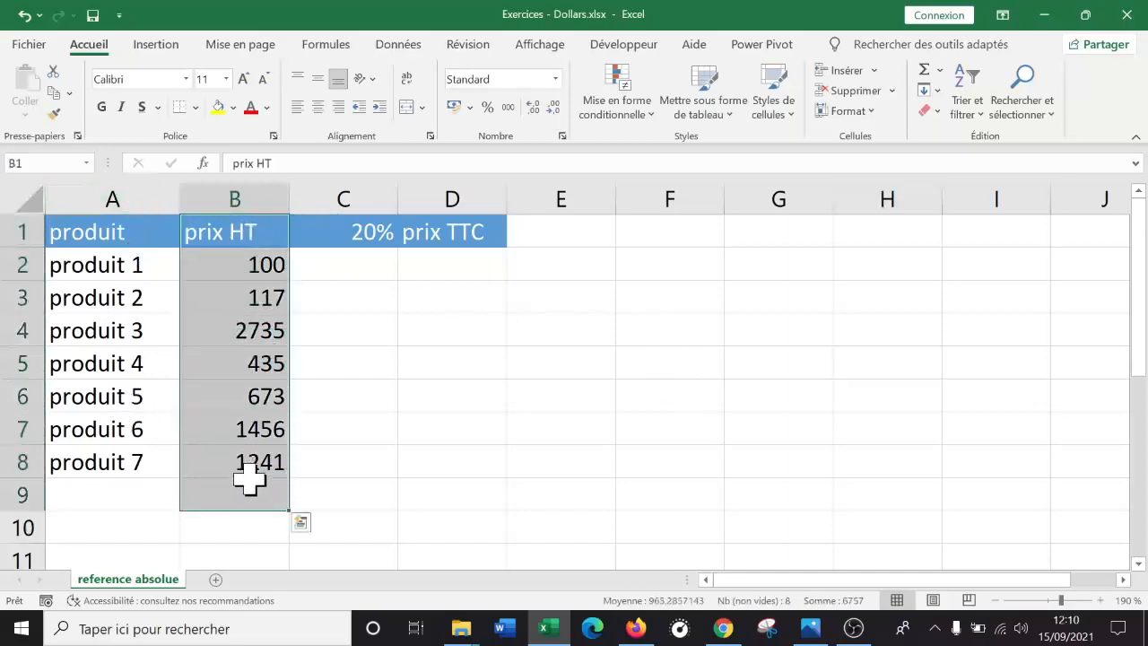
left_click(240, 453)
left_click(364, 232)
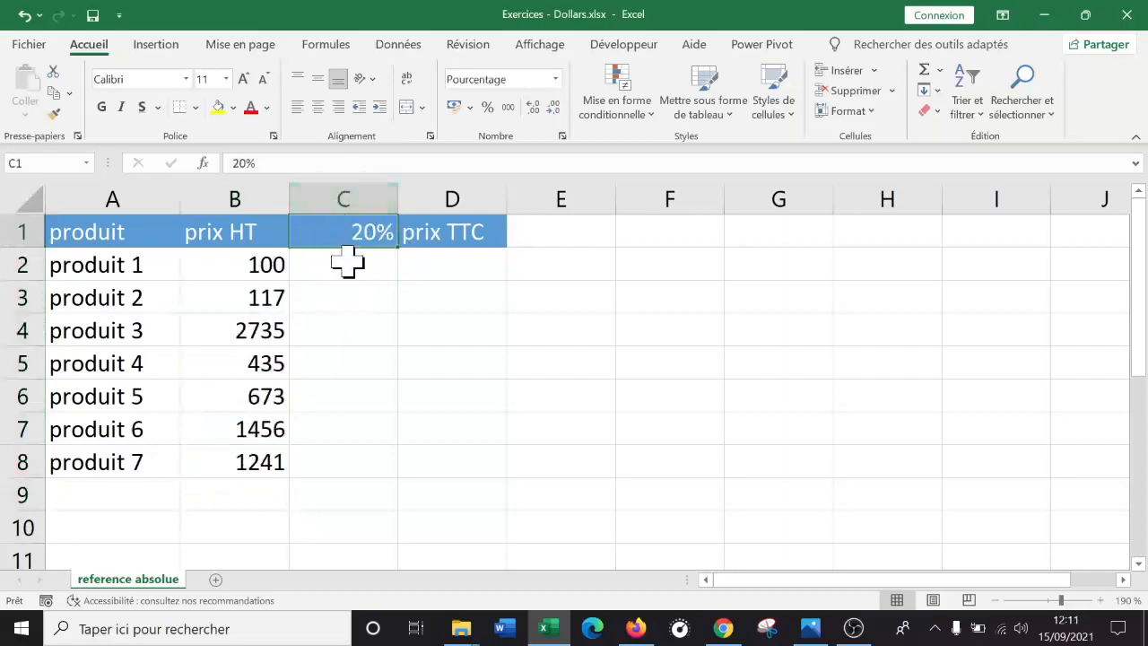
left_click(361, 266)
left_click_drag(361, 266, 341, 461)
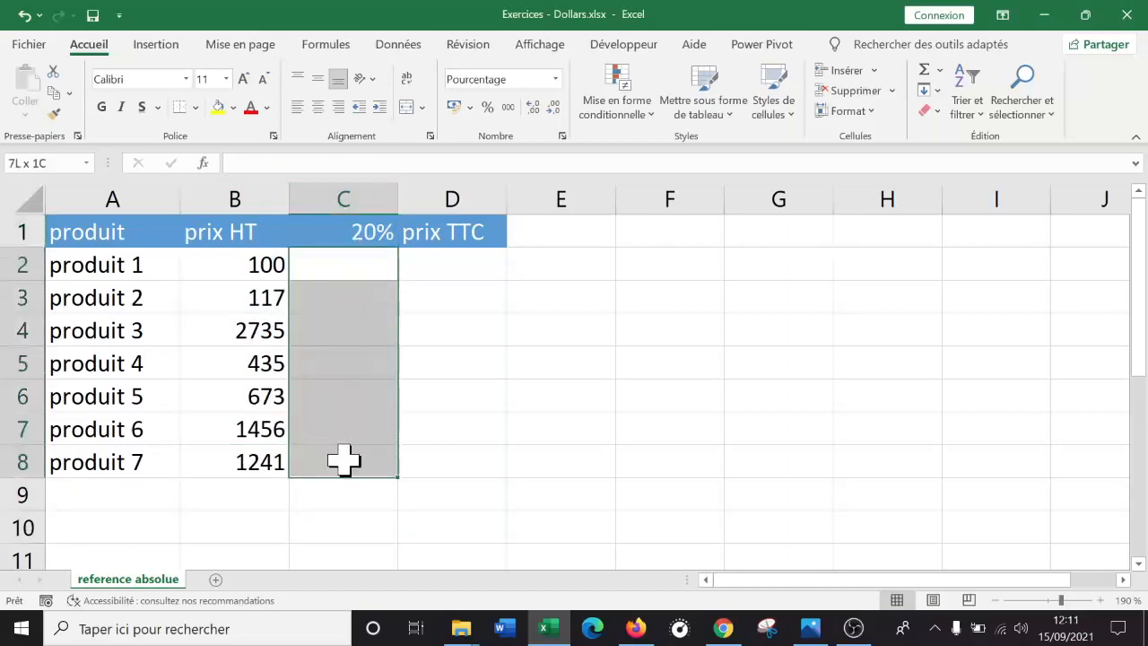
left_click_drag(350, 260, 349, 461)
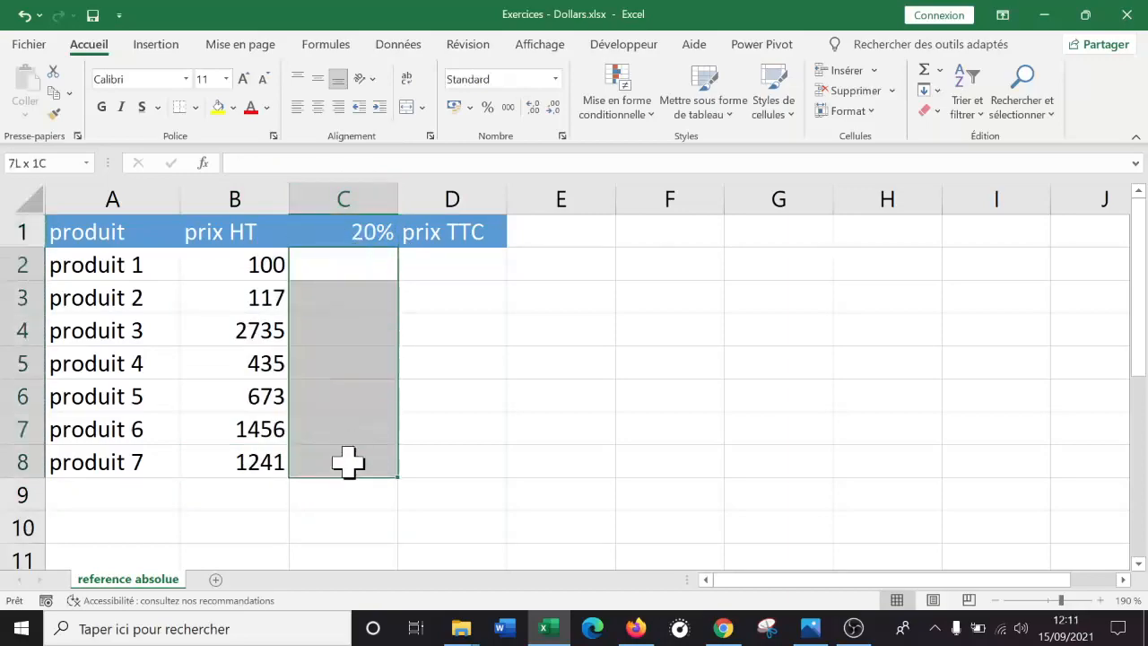
left_click(474, 261)
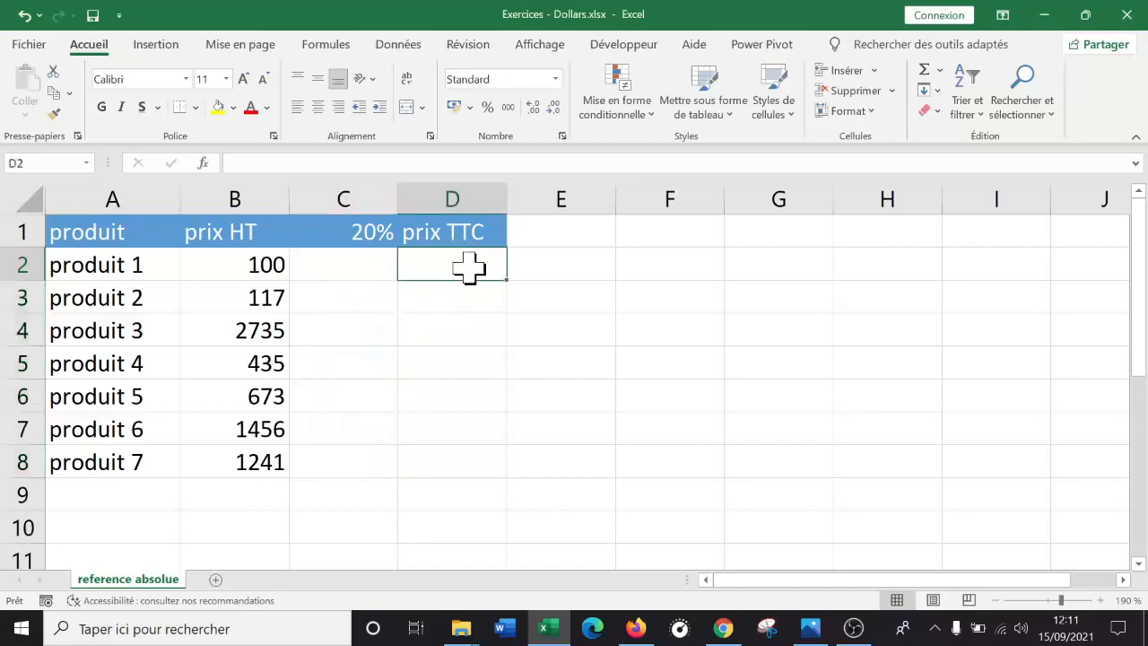
left_click(355, 263)
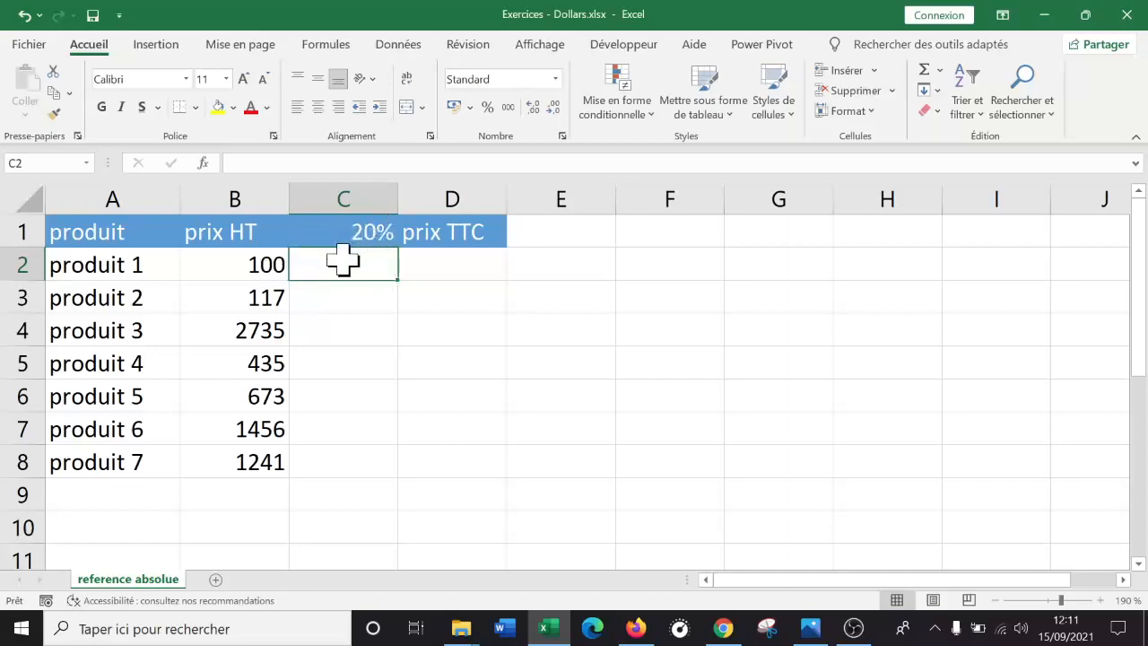
left_click(327, 307)
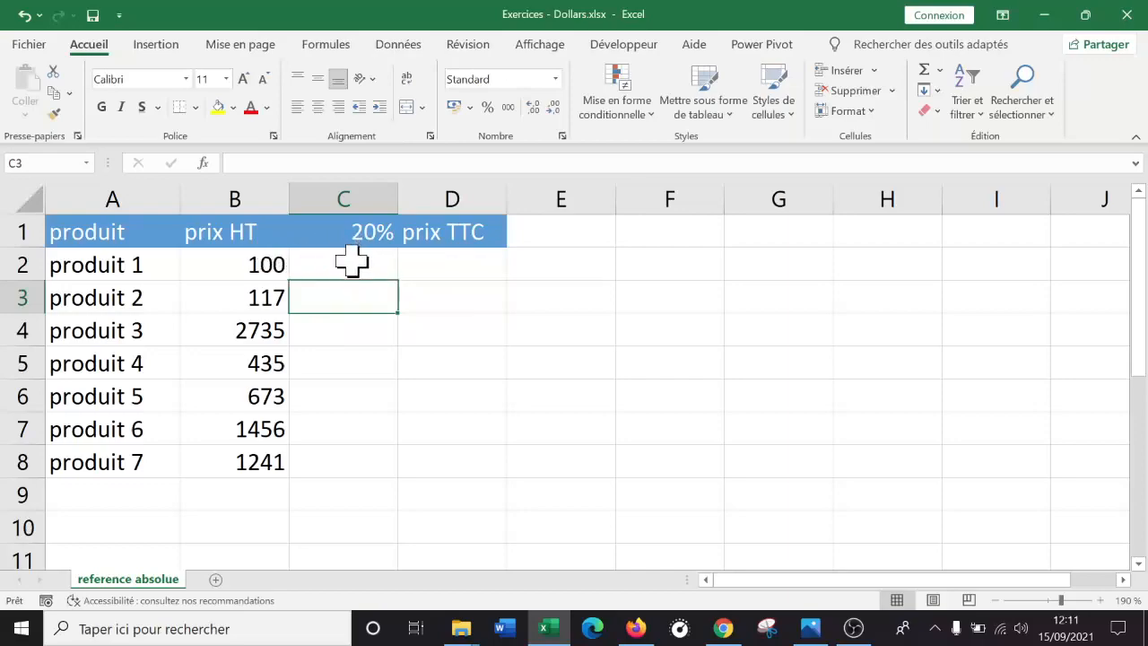
left_click(463, 260)
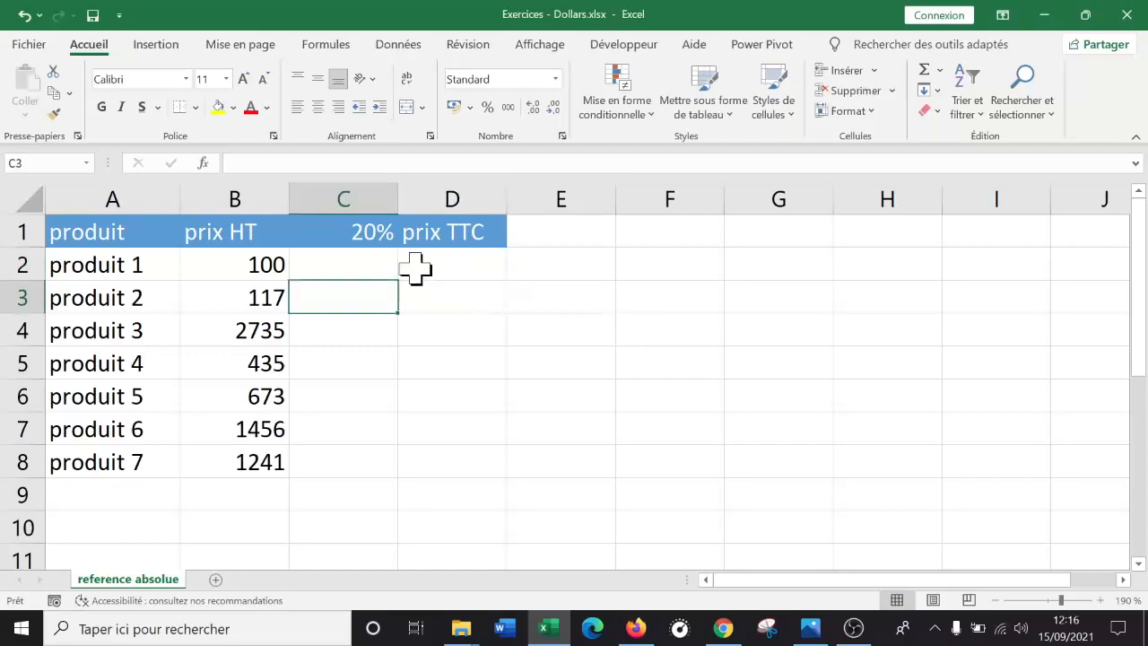
left_click(344, 271)
left_click(477, 364)
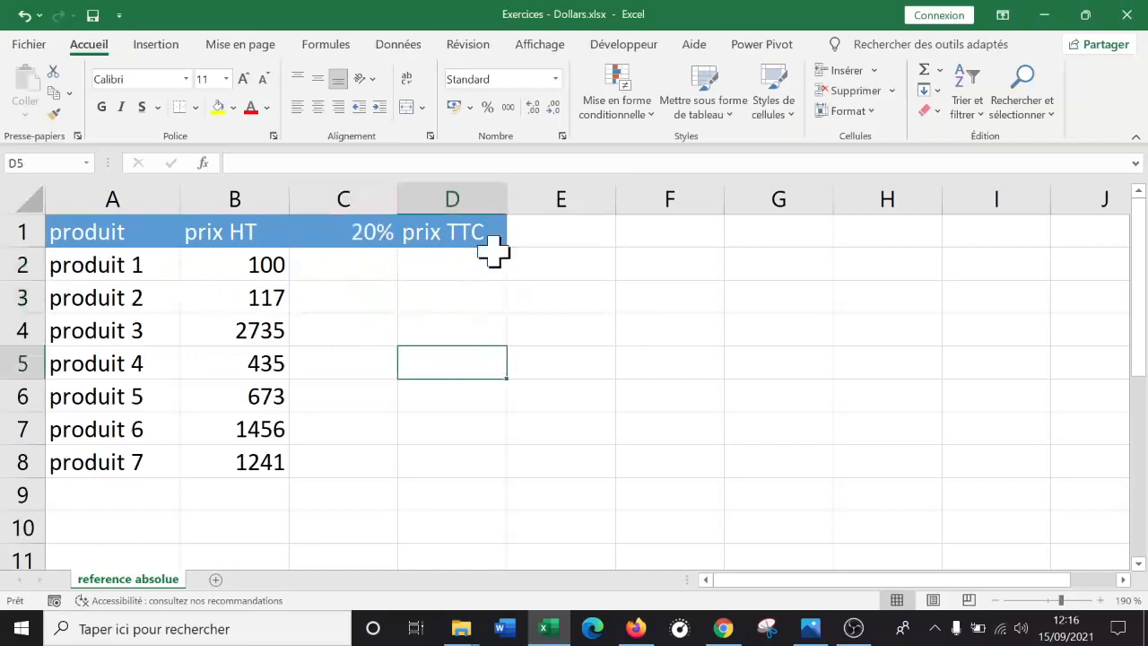
left_click(648, 287)
left_click(223, 263)
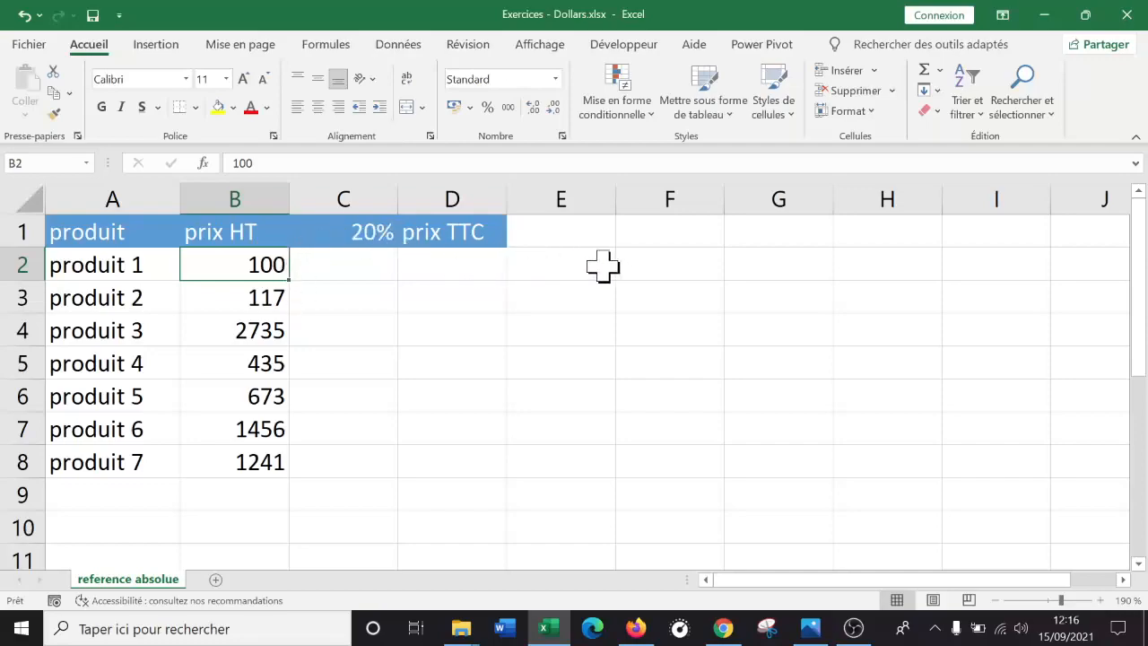
Calculate 20% of the first product's prix HT in C2 with =B2*20% and fill the formula down to C8
left_click(343, 265)
type("=")
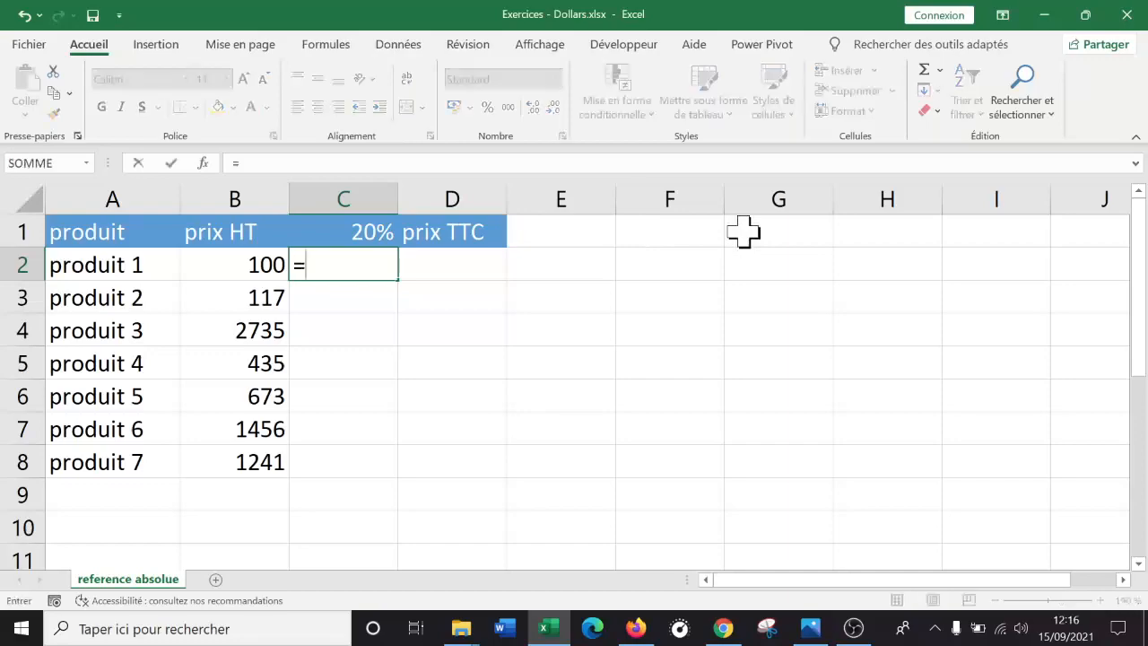
left_click(244, 265)
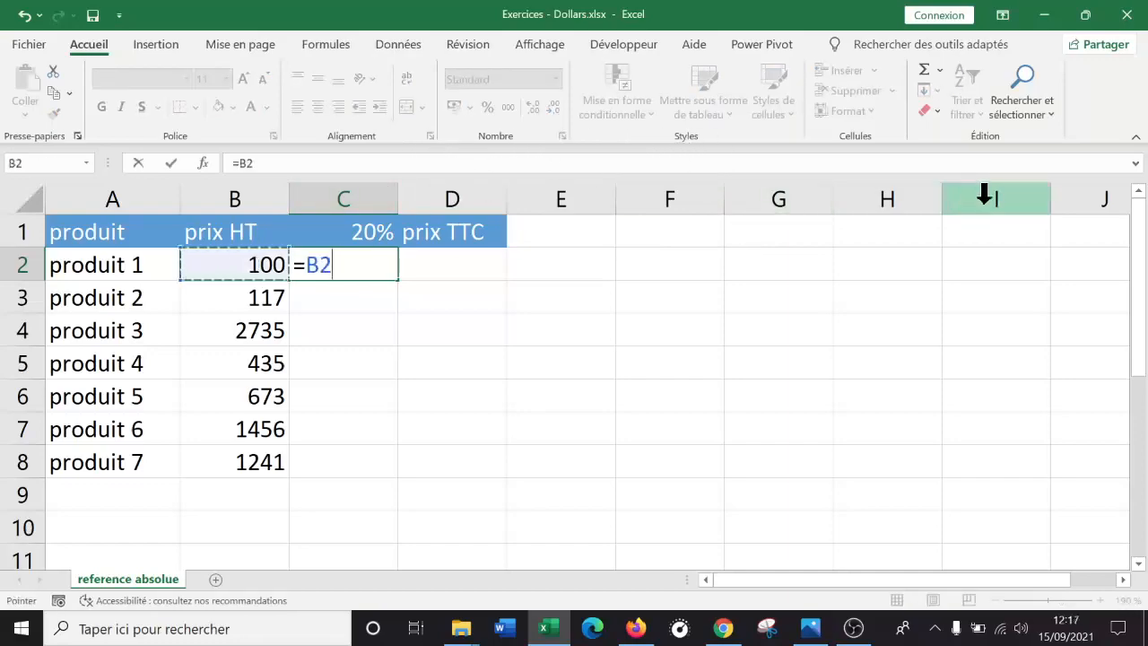
type("*")
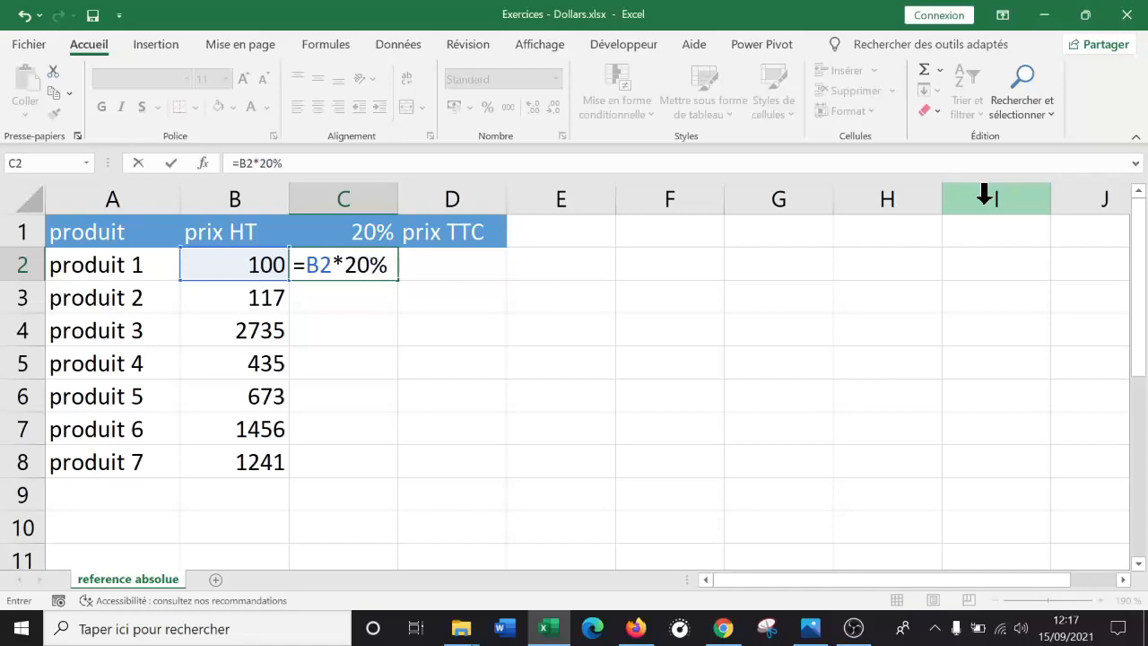
key("Return")
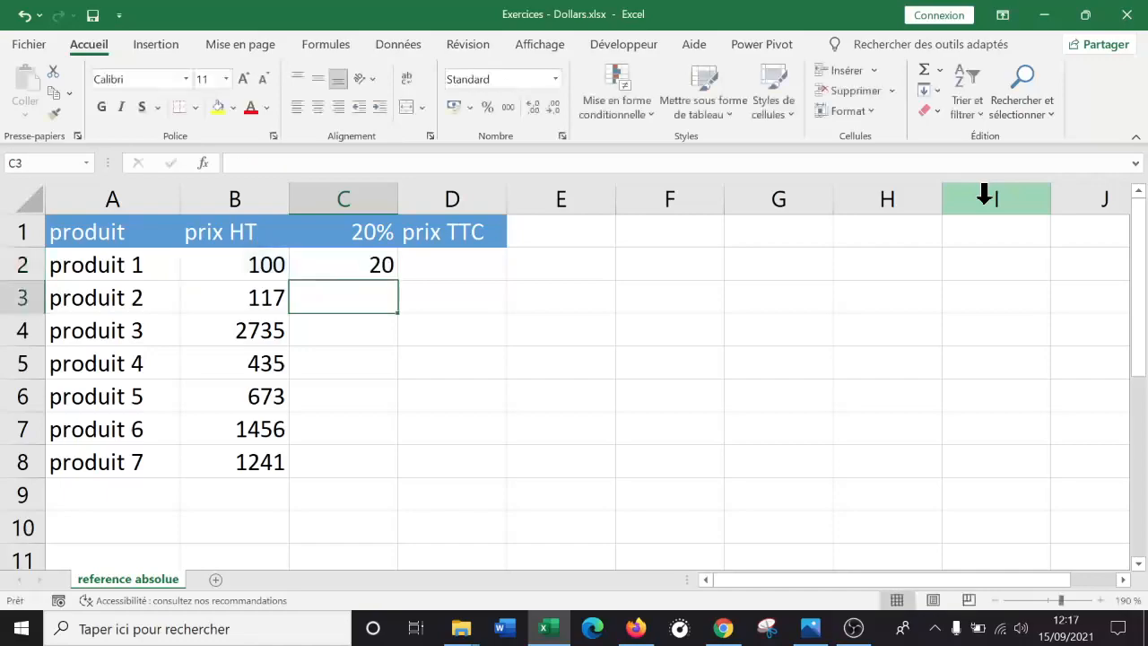
left_click(332, 264)
left_click_drag(399, 279, 386, 484)
Inspect the copied formulas in C3 and C4 and the original formula in C2
double_click(369, 298)
double_click(381, 330)
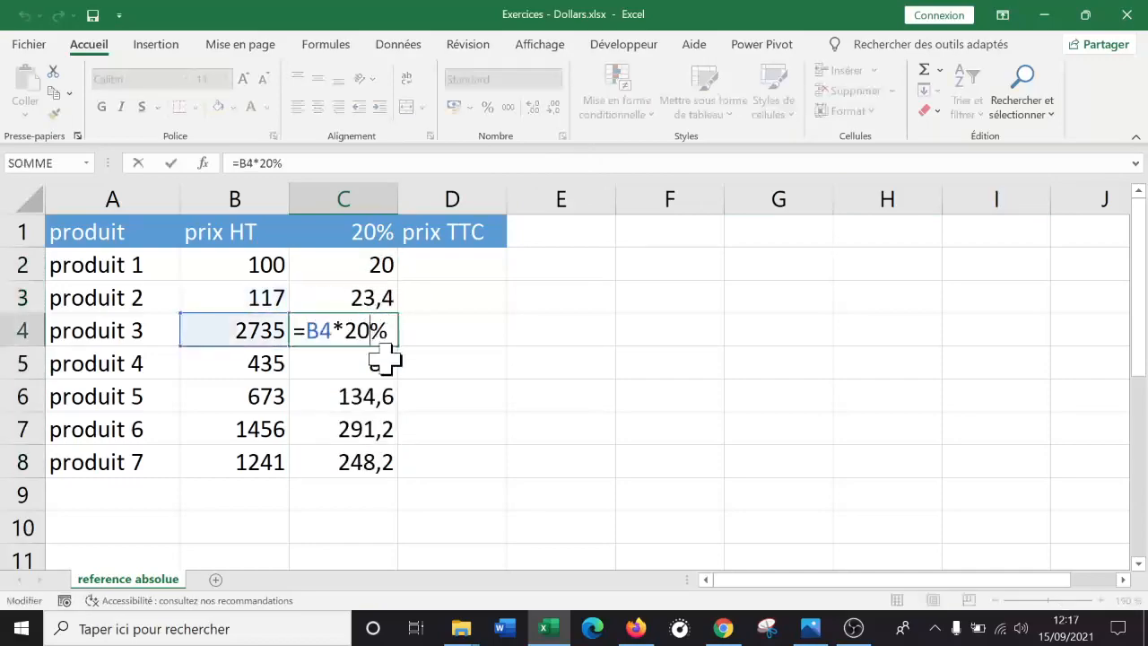
key("Escape")
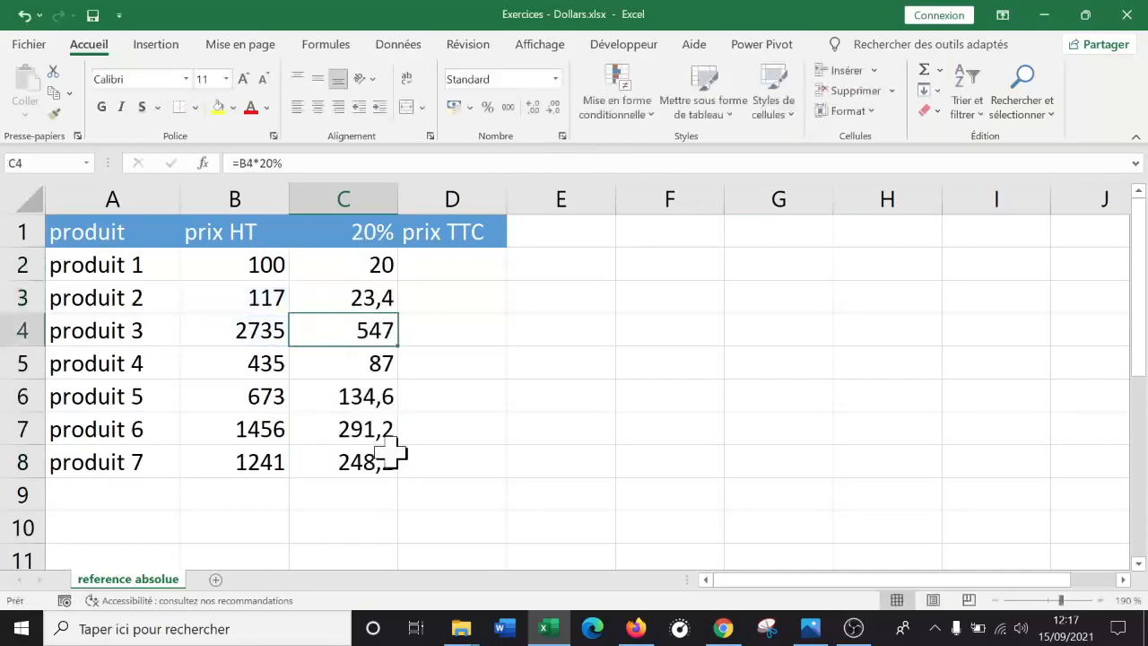
double_click(366, 260)
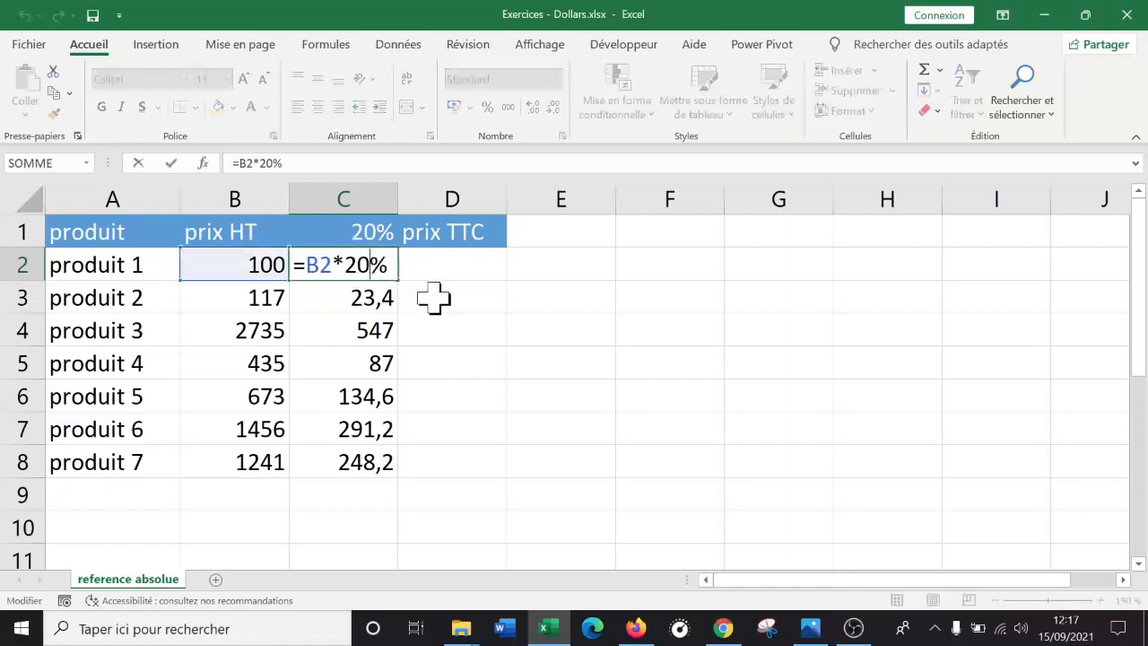
key("Escape")
left_click(448, 357)
Set the rate in C1 to 22% and check whether the formula in C2 refers to it
left_click(354, 229)
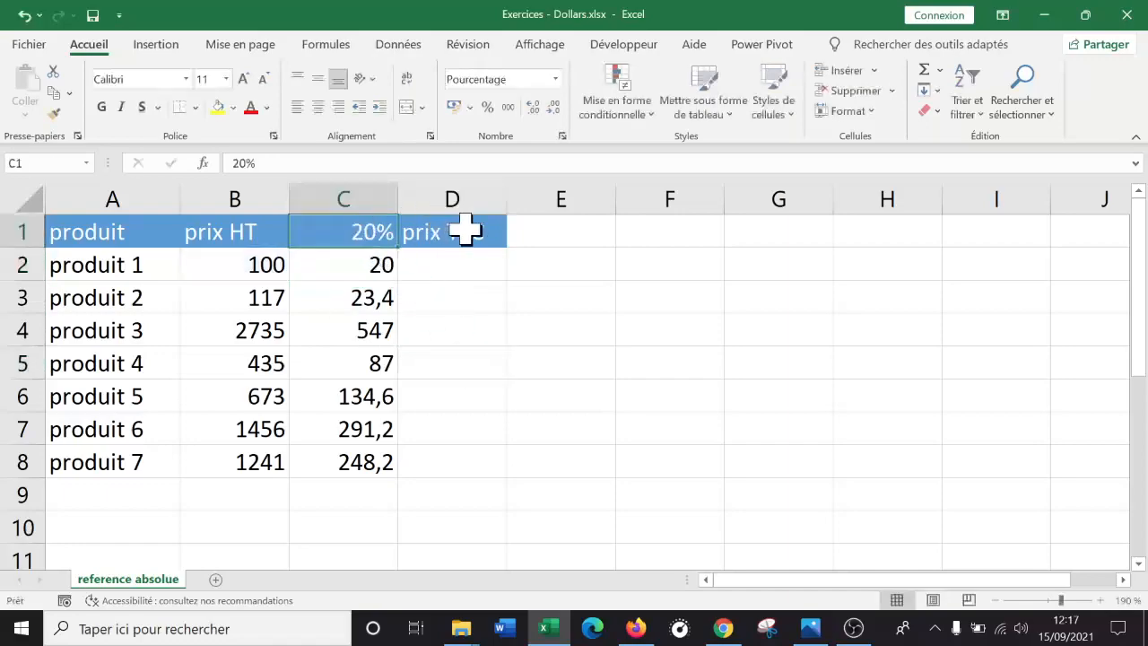
type("22")
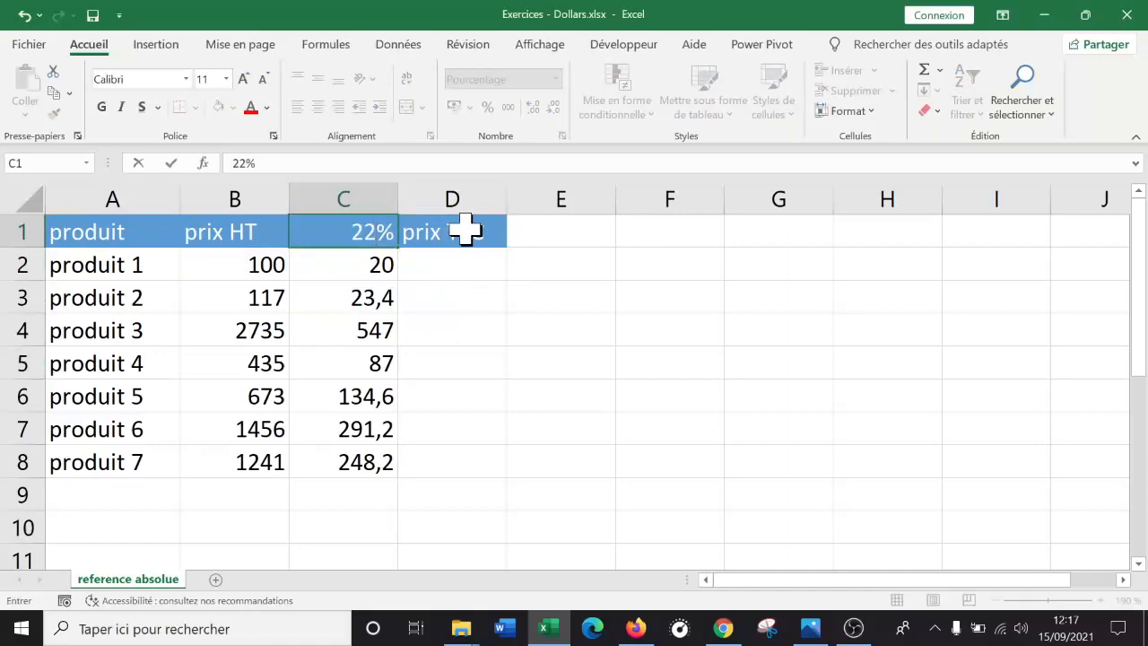
key("Return")
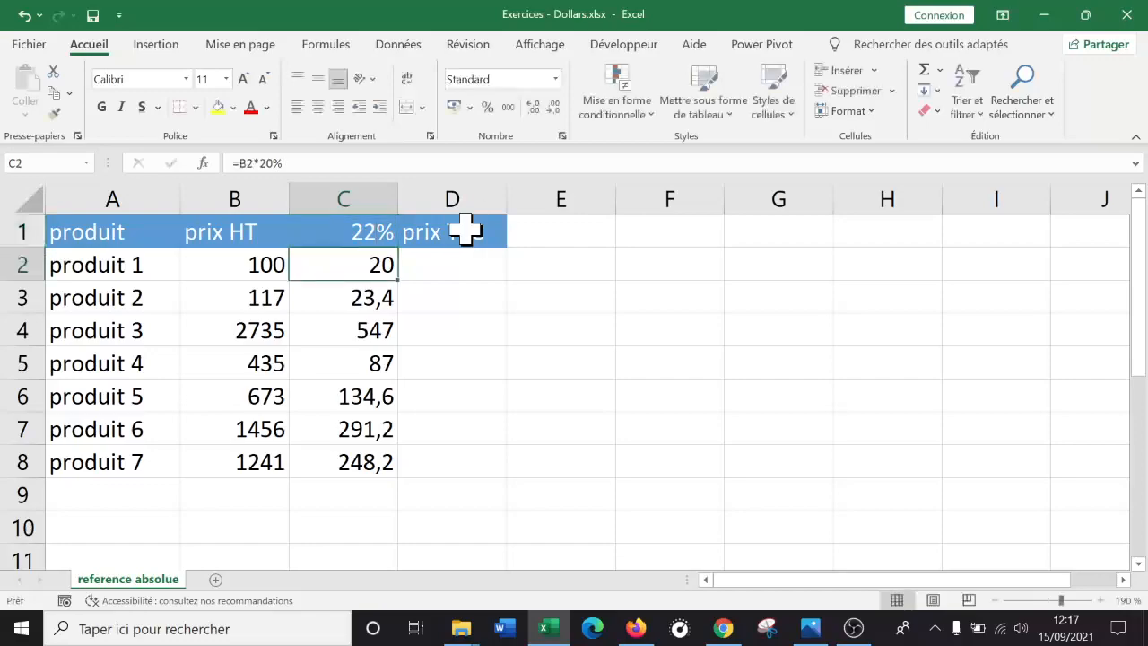
double_click(345, 274)
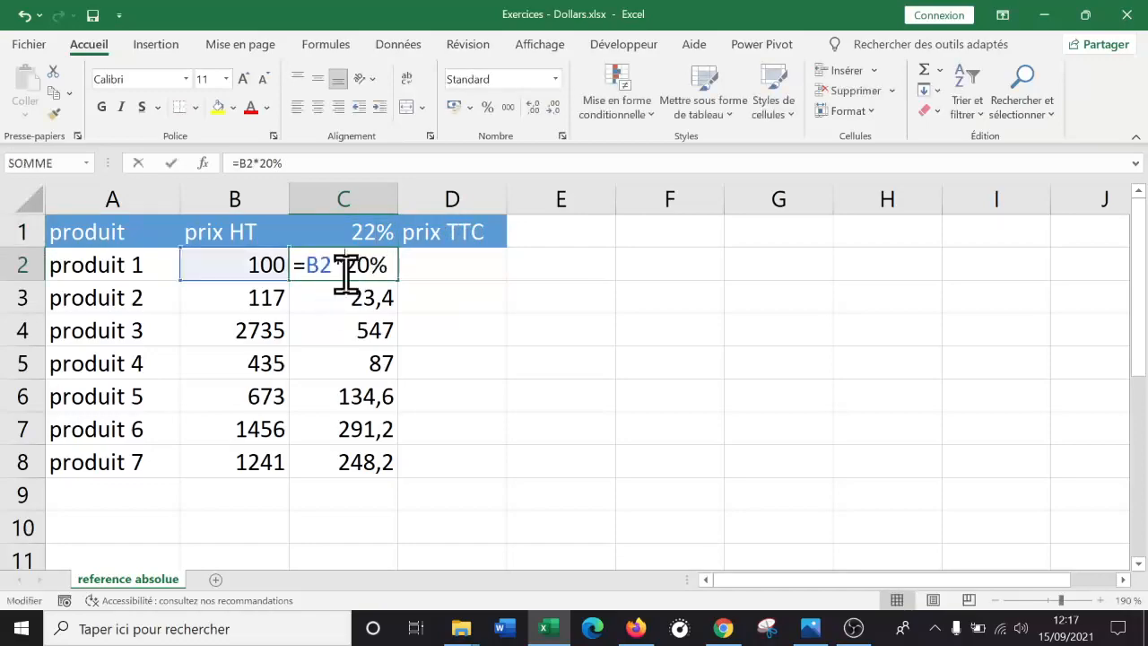
key("Escape")
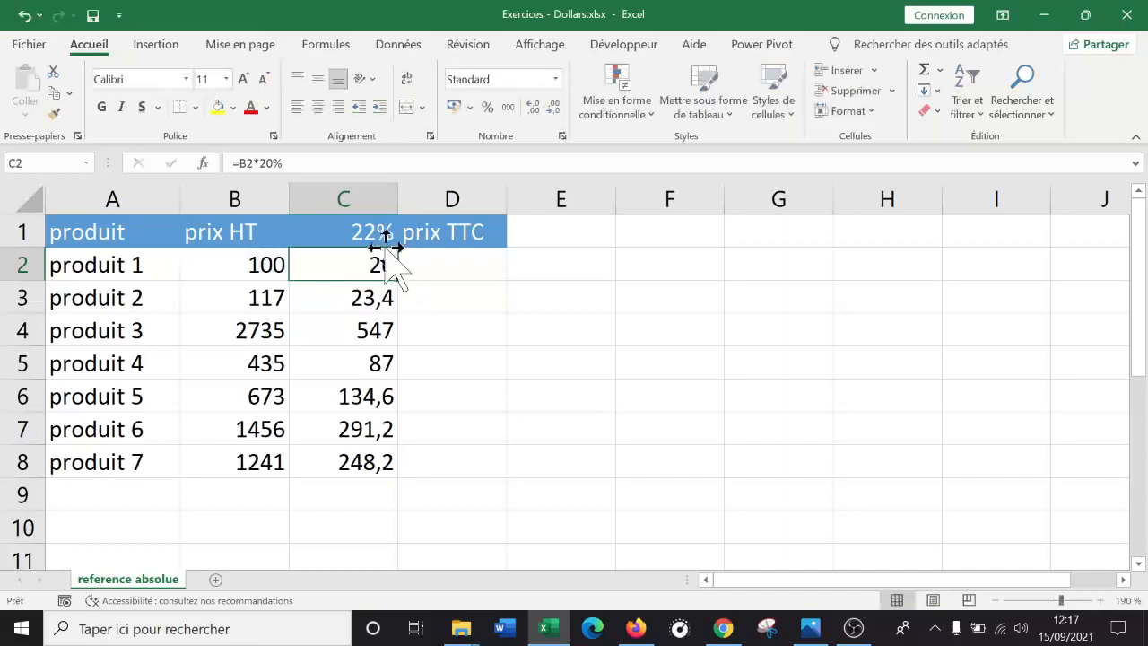
Restore the rate in header cell C1 to 20%
left_click(369, 233)
type("20")
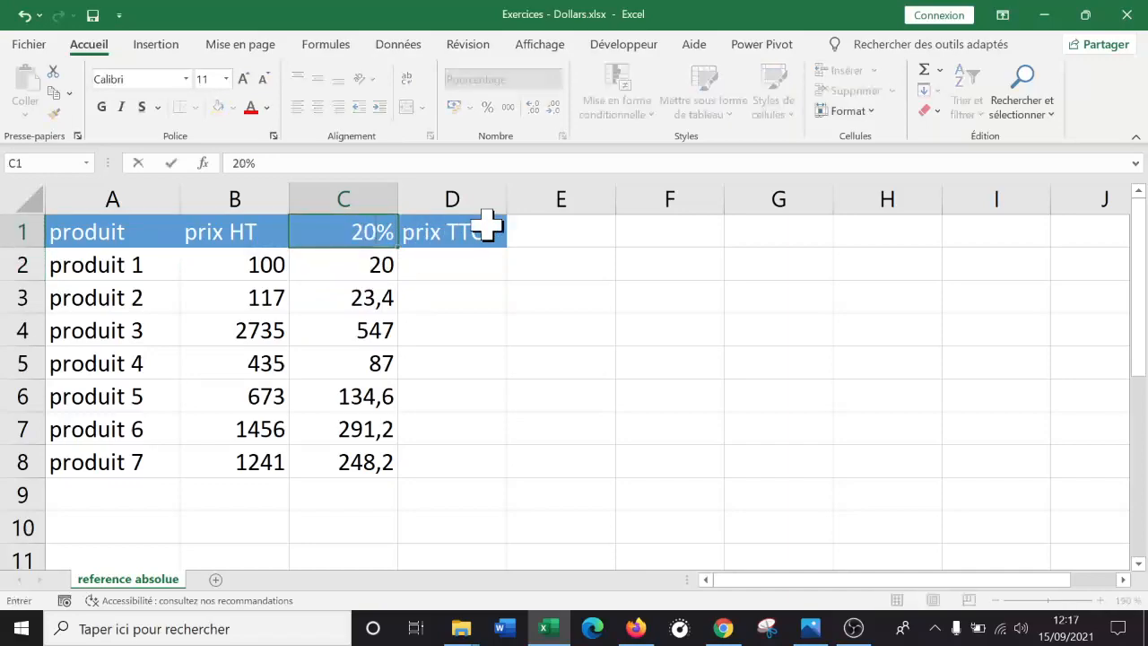
key("Return")
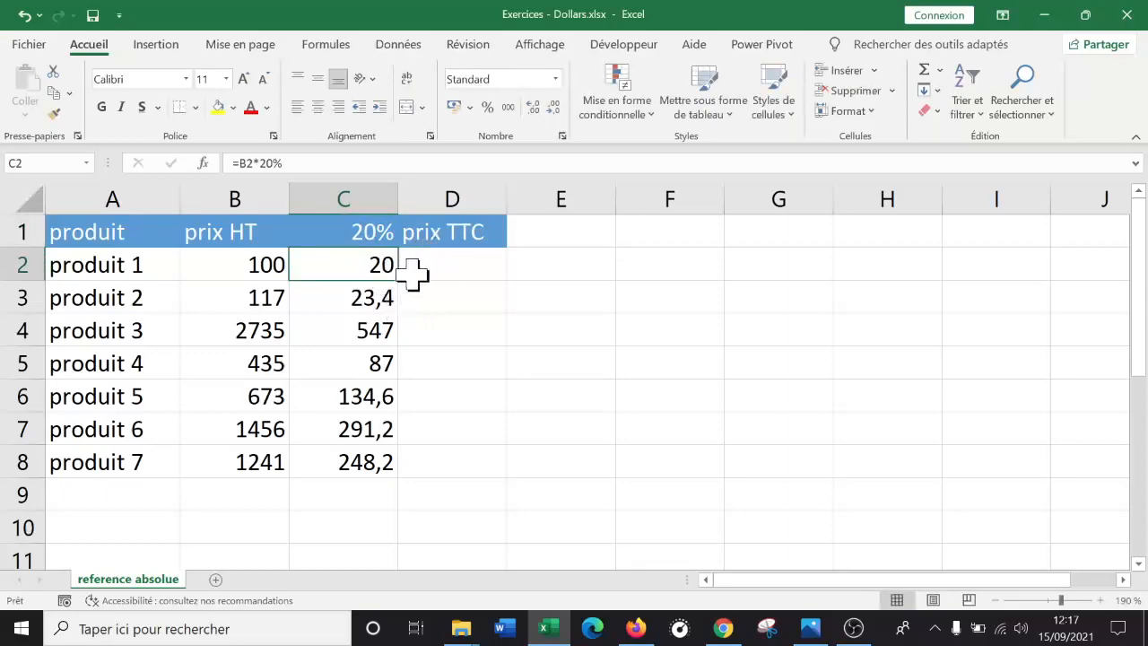
Replace the fixed 20% in C2's formula with a reference to the rate cell, giving =B2*C1
double_click(376, 260)
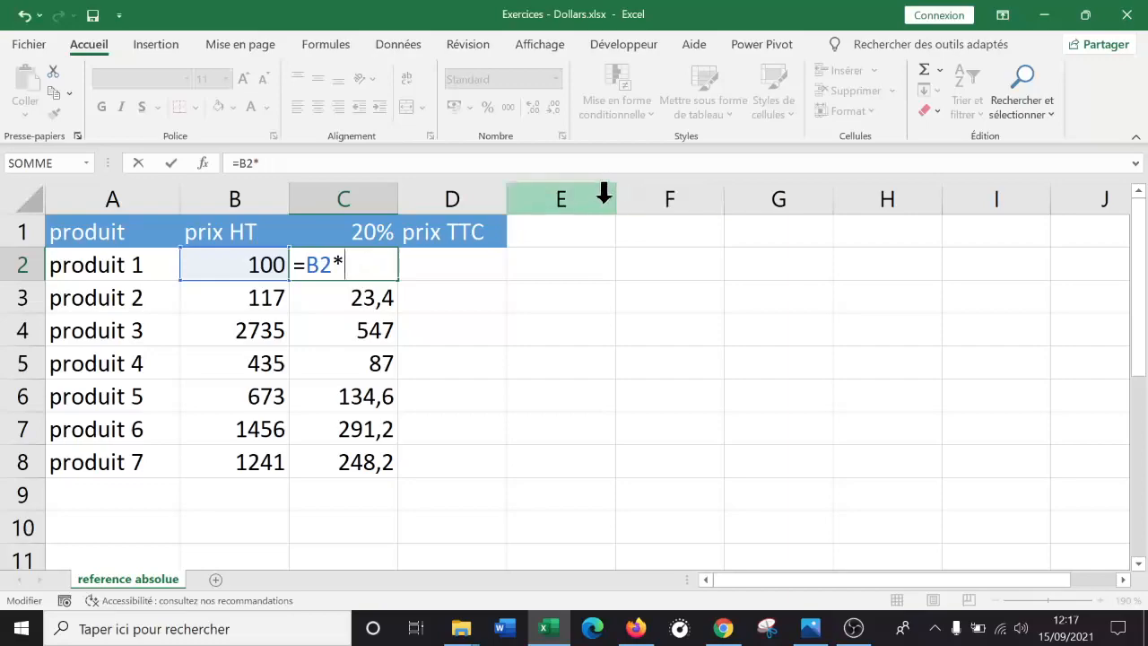
left_click(340, 235)
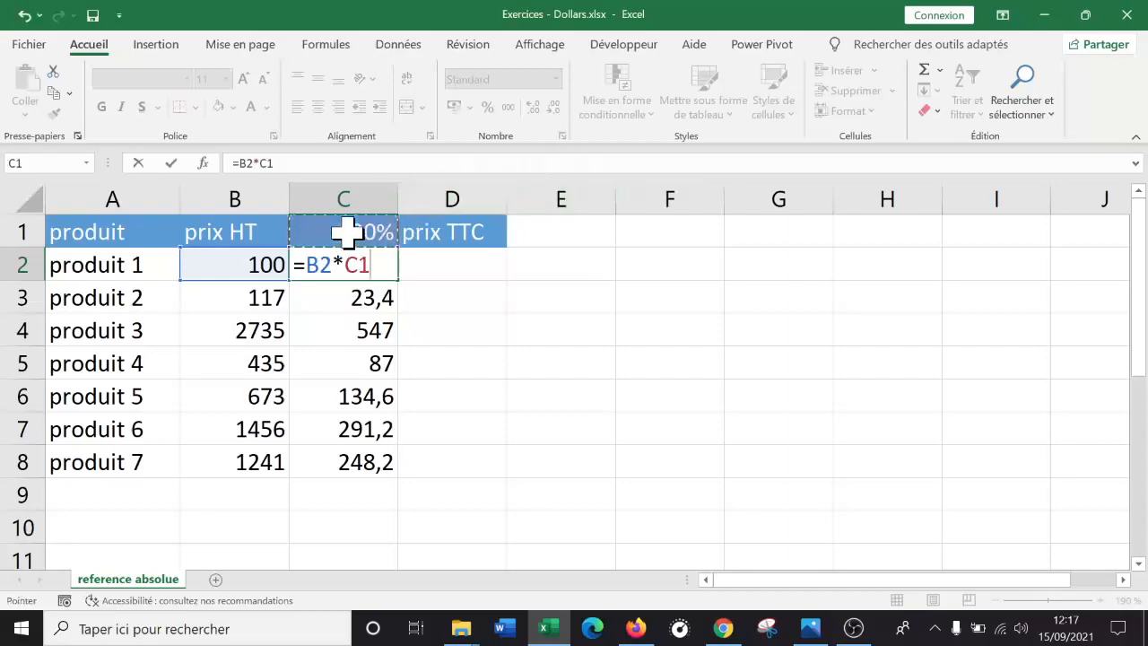
key("Return")
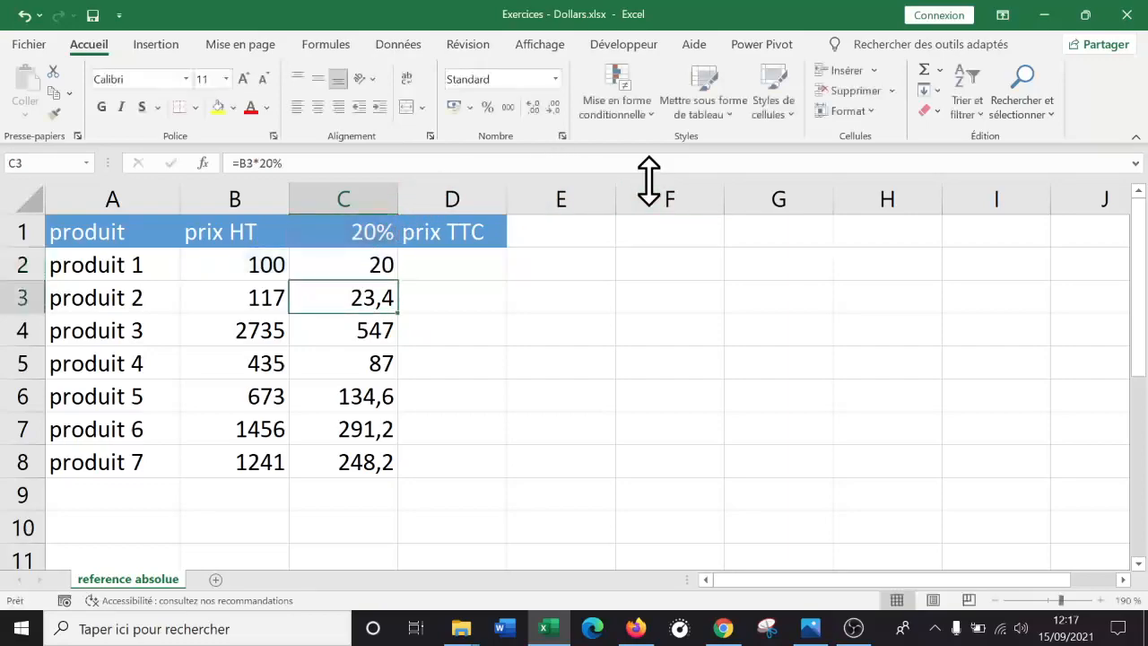
left_click(348, 266)
Test C2's link to the rate cell by setting C1 to 21%, to 25% and back to 20%
left_click(371, 231)
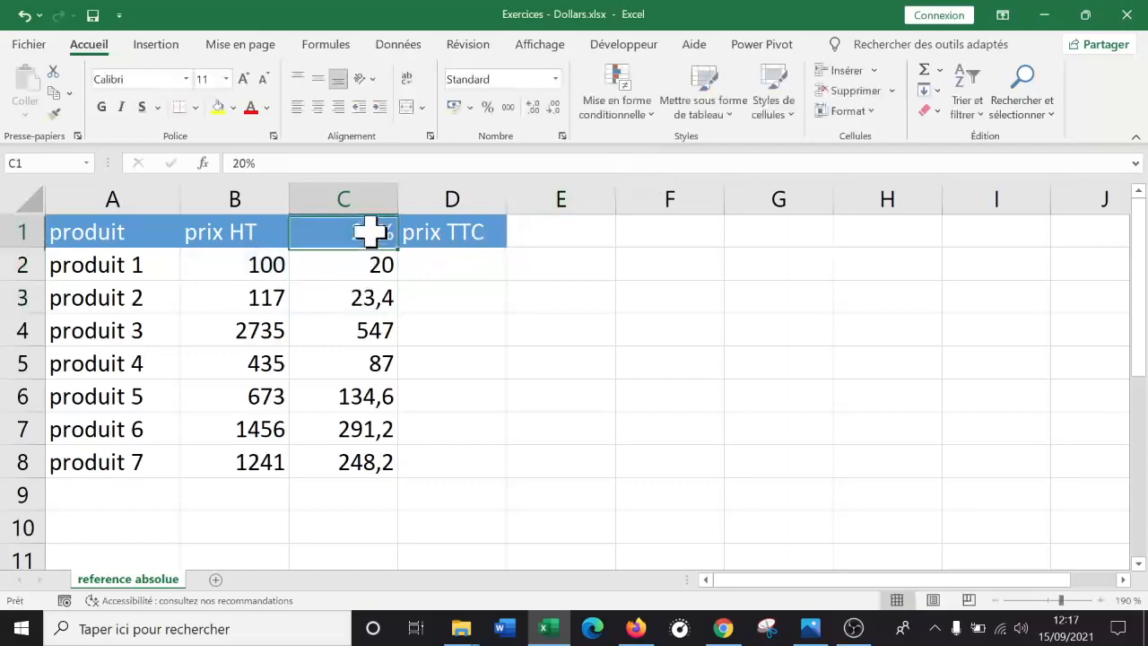
type("21%")
key("Return")
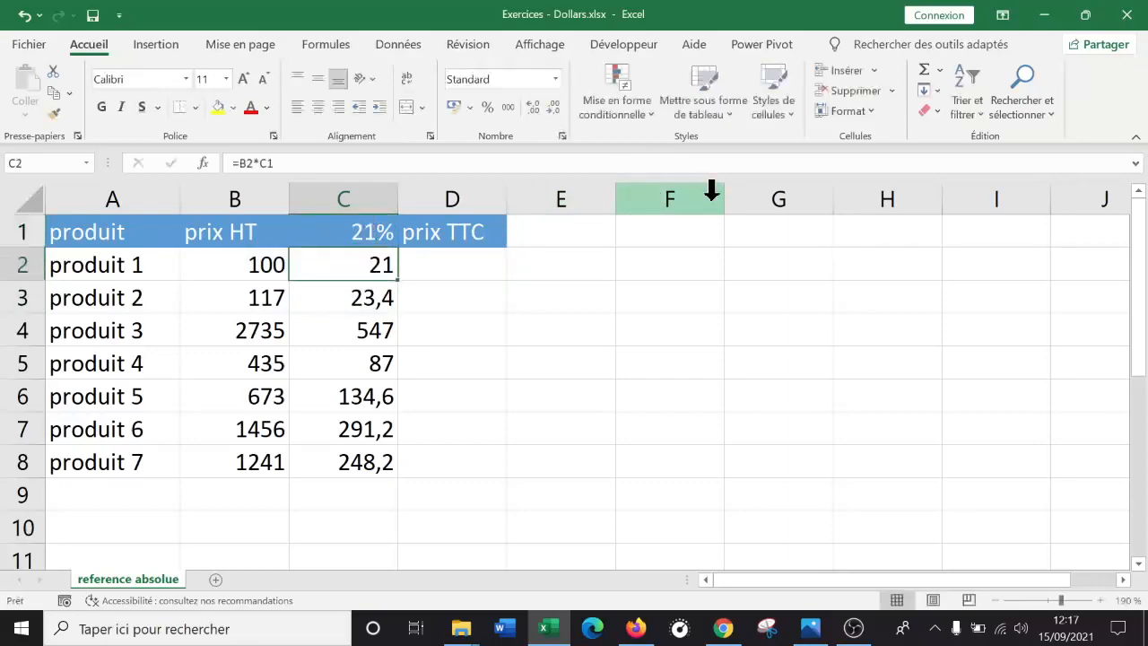
key("Up")
type("25%")
key("Return")
key("Up")
type("20%")
key("Return")
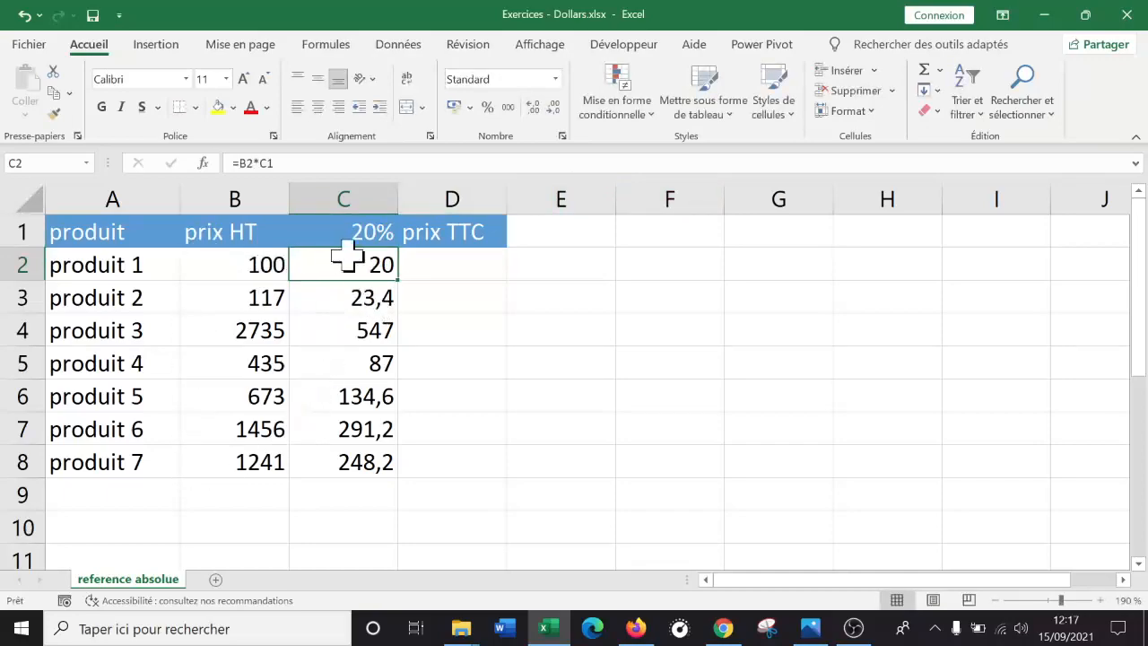
Fill the =B2*C1 formula from C2 down to C8 and widen column C to fit the large numbers
left_click_drag(400, 291, 399, 474)
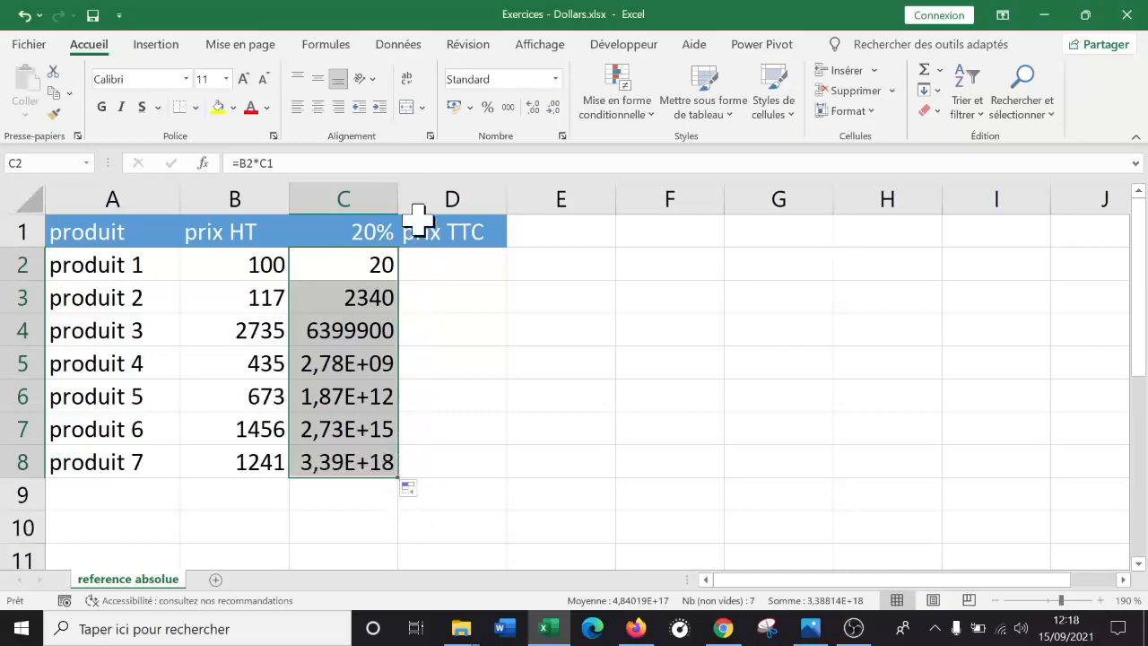
left_click_drag(399, 192, 455, 188)
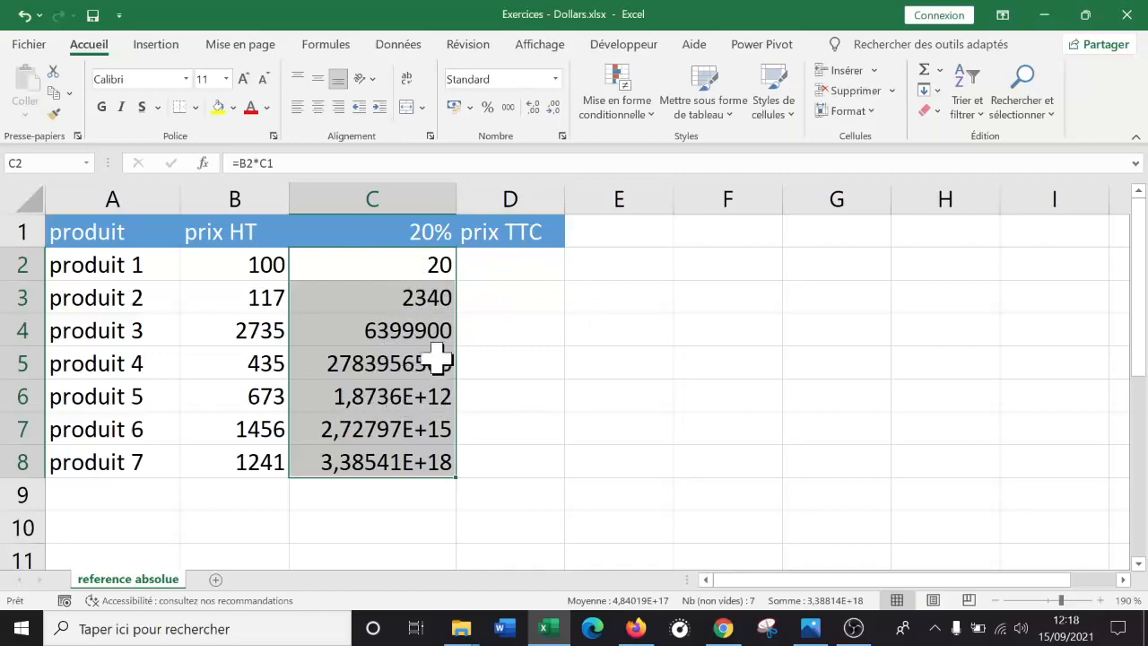
Compare the cell references in the formulas of C2 and C3
left_click(394, 299)
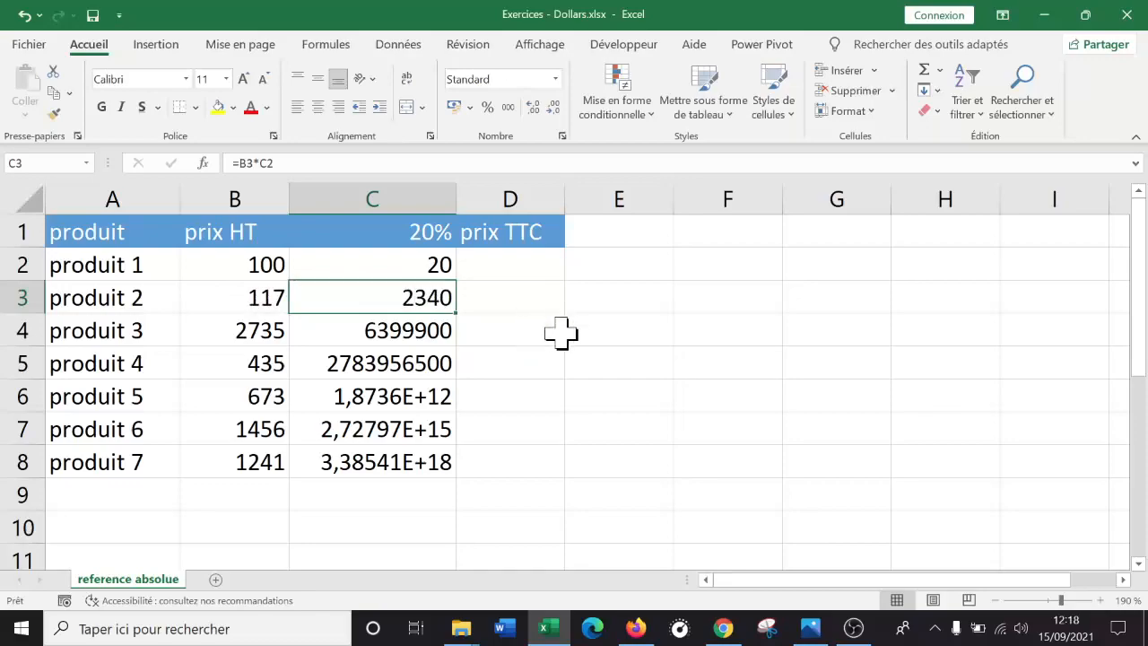
double_click(425, 262)
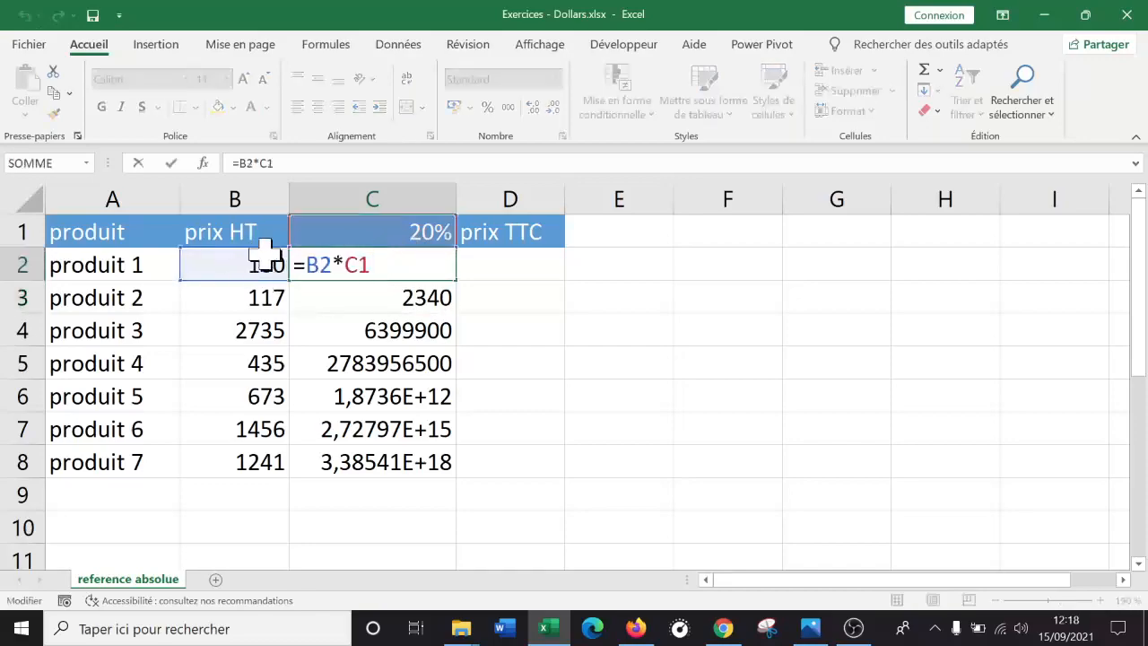
double_click(397, 295)
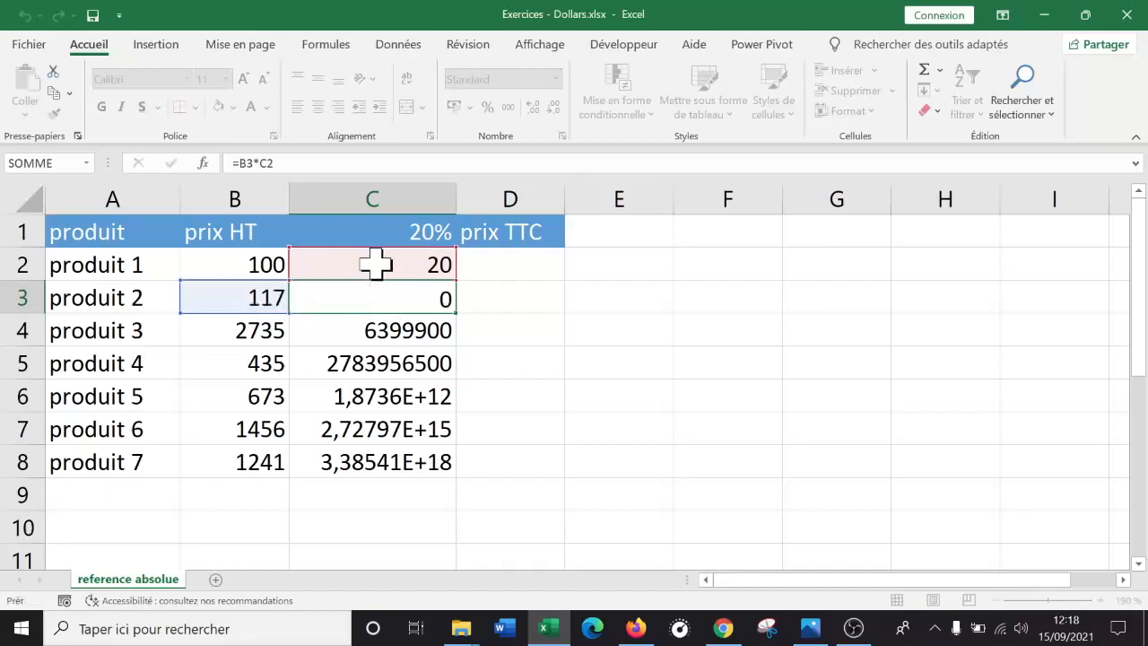
Examine which cells the copied formulas in C4 and C5 refer to
key("Return")
double_click(365, 325)
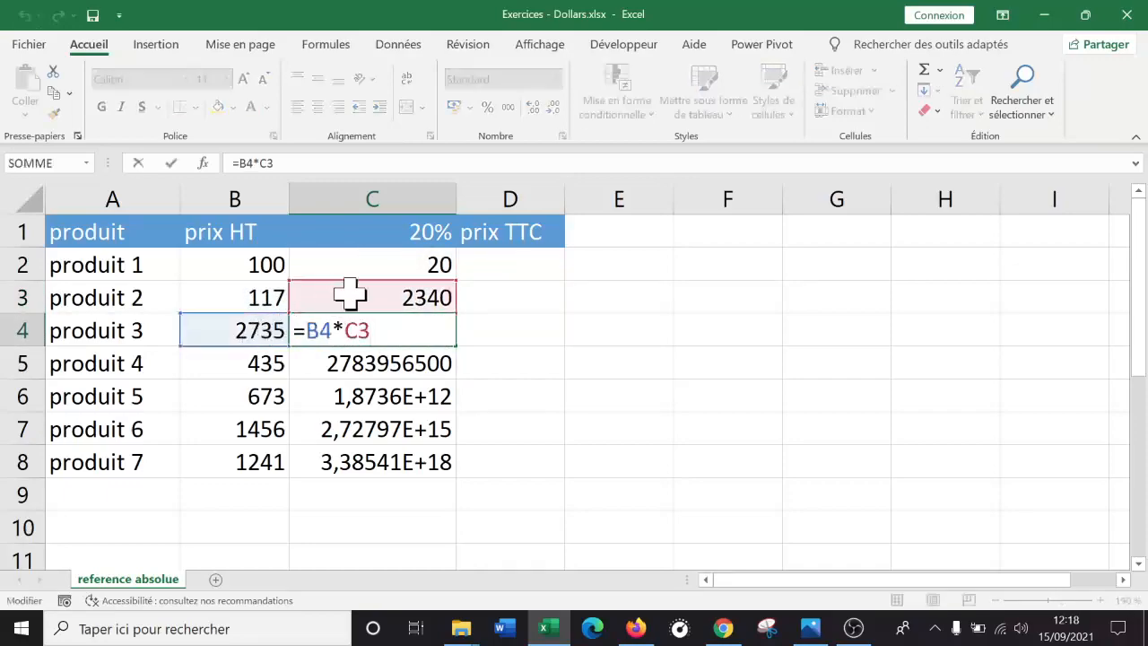
key("Return")
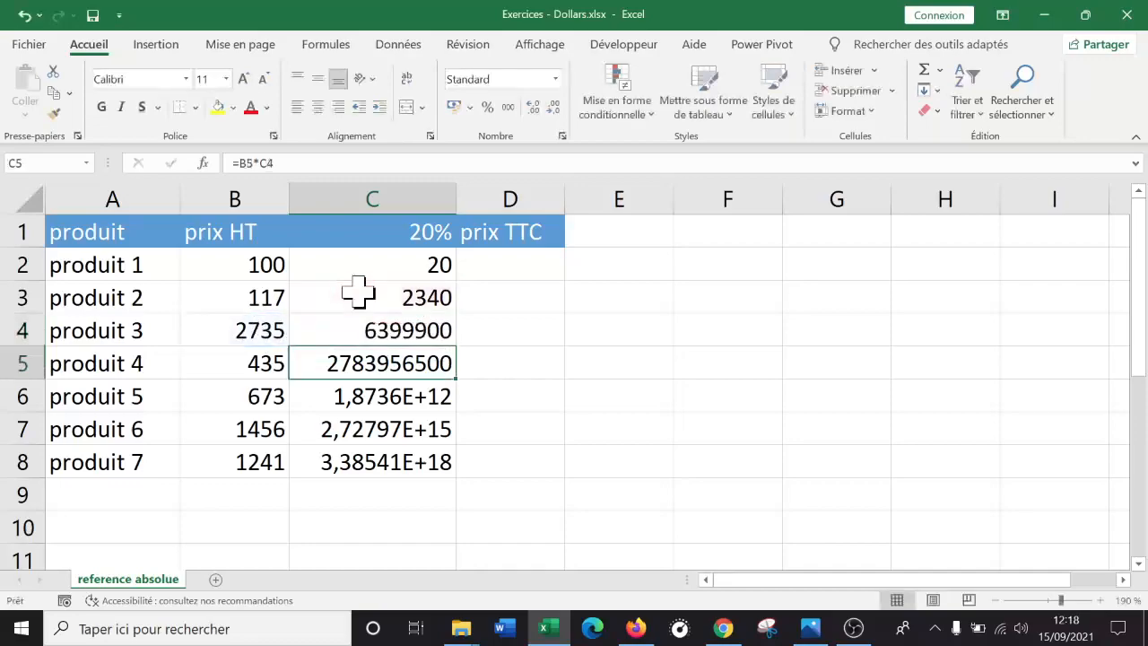
double_click(387, 361)
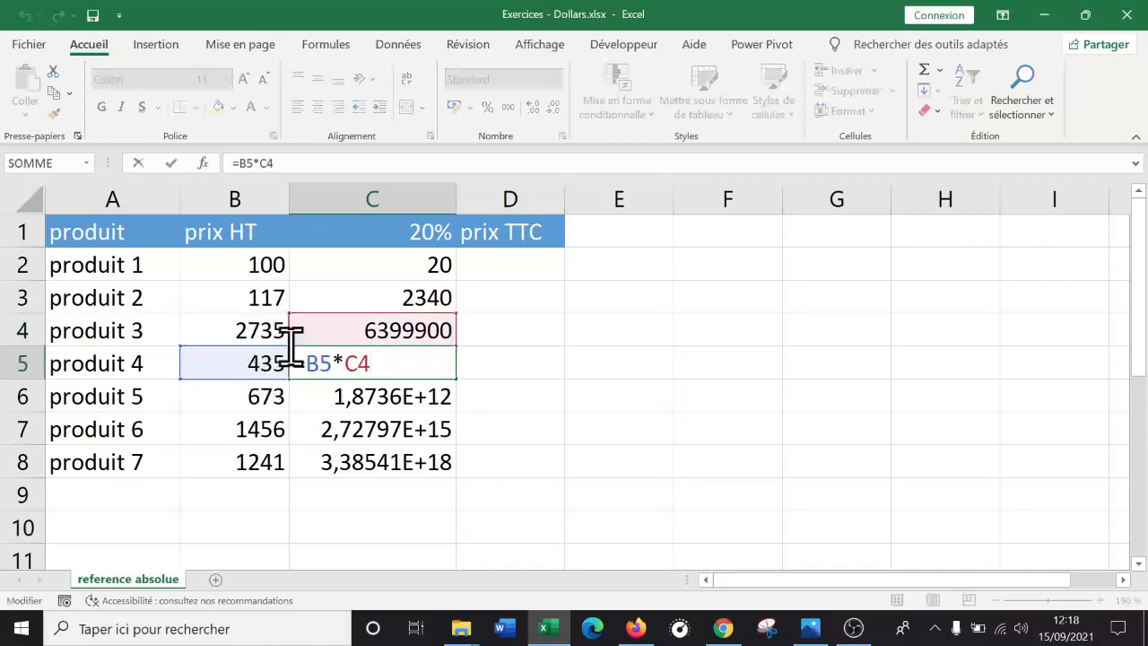
key("Return")
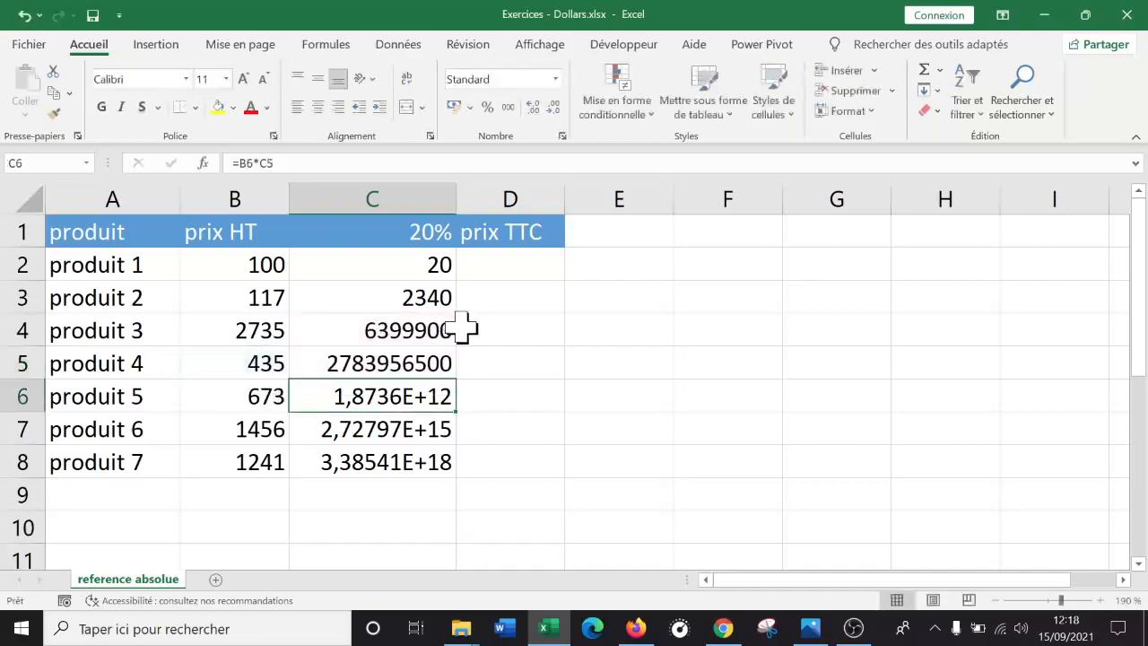
Trace row by row, from C2 down to C6, which cell each tax formula uses as its rate
left_click(412, 260)
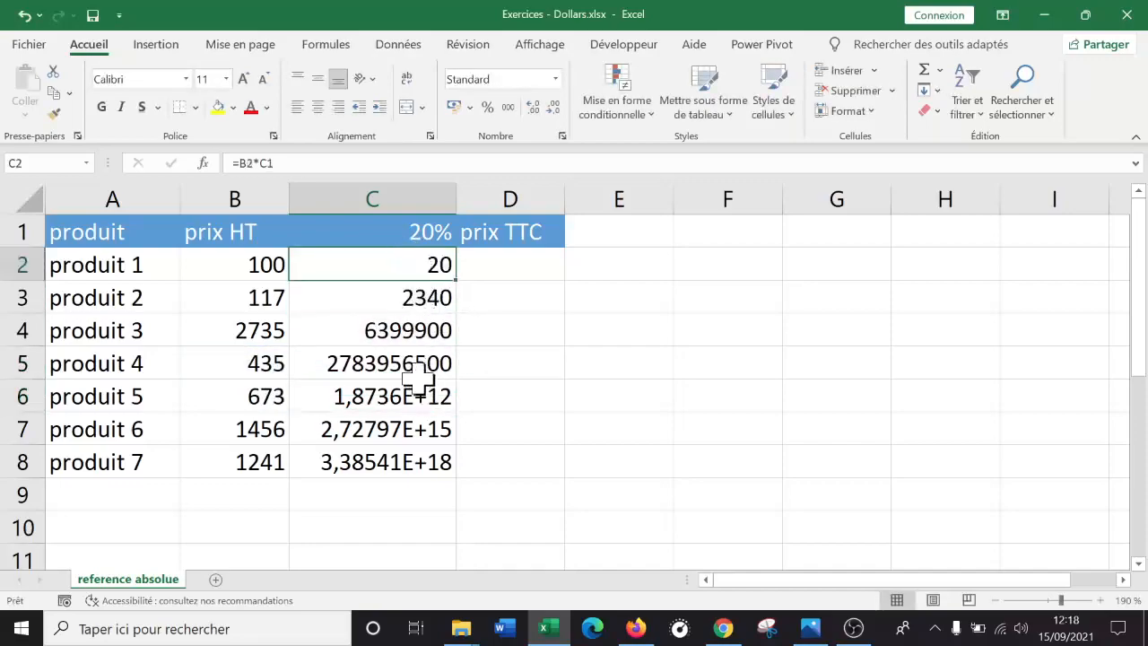
left_click(408, 294)
double_click(409, 294)
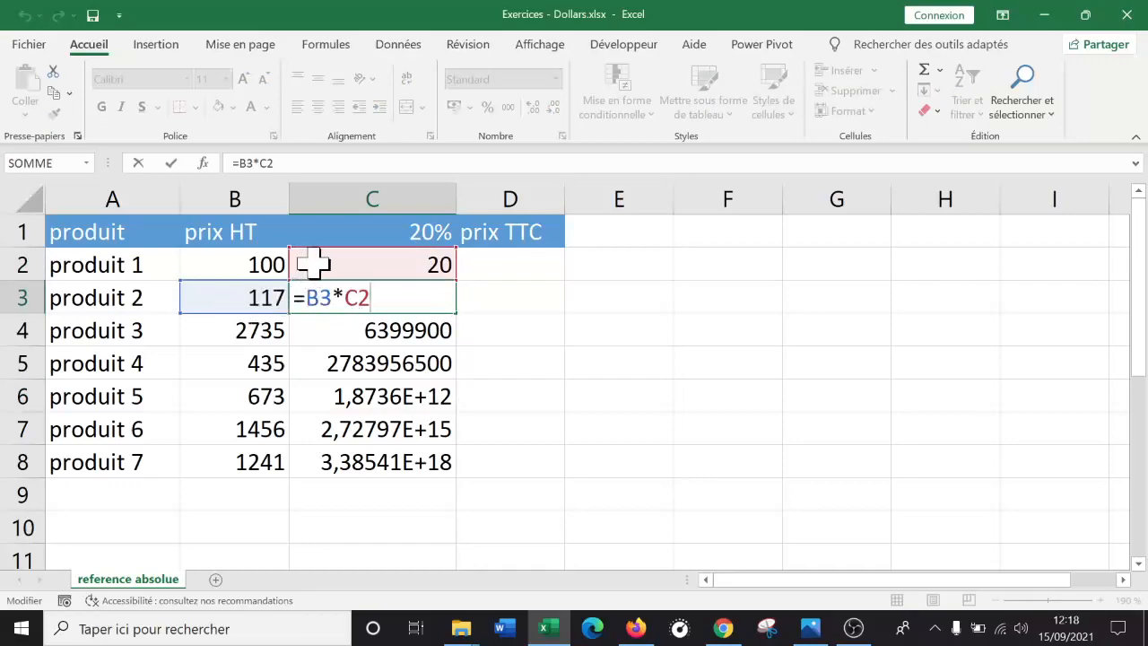
key("Return")
double_click(354, 328)
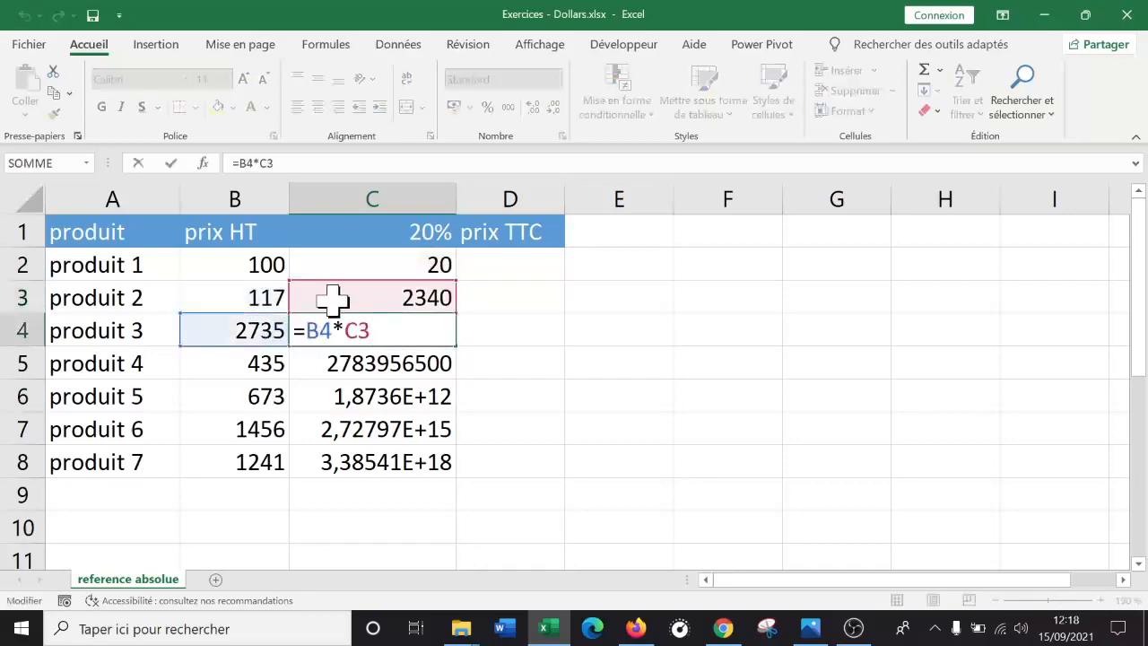
key("Return")
double_click(392, 359)
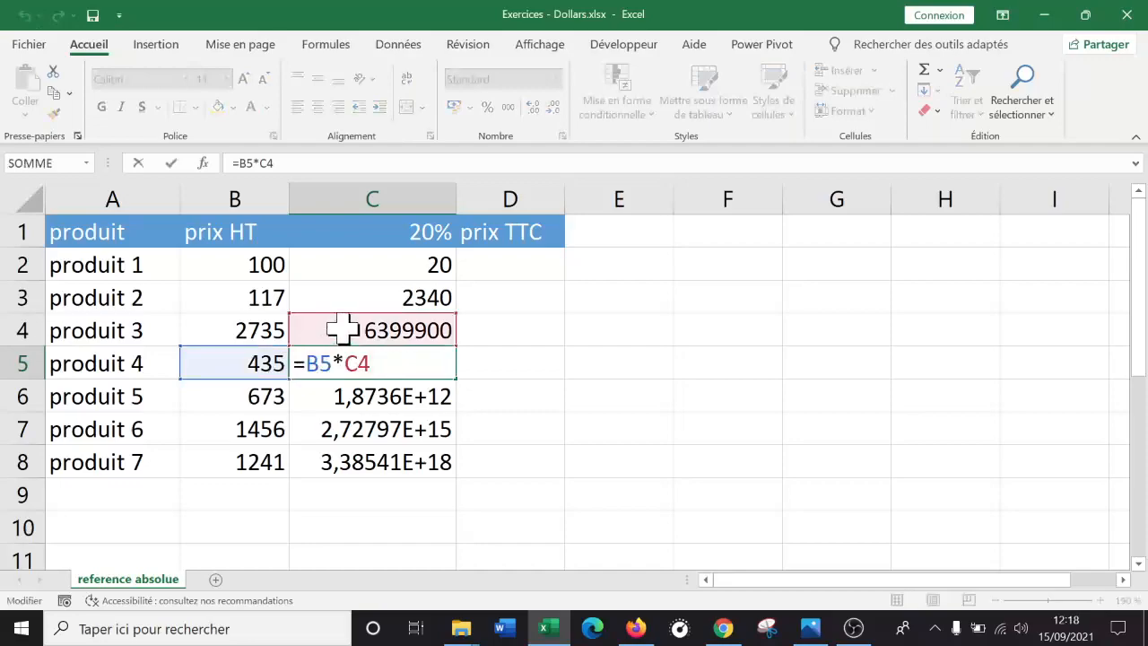
key("Return")
double_click(378, 395)
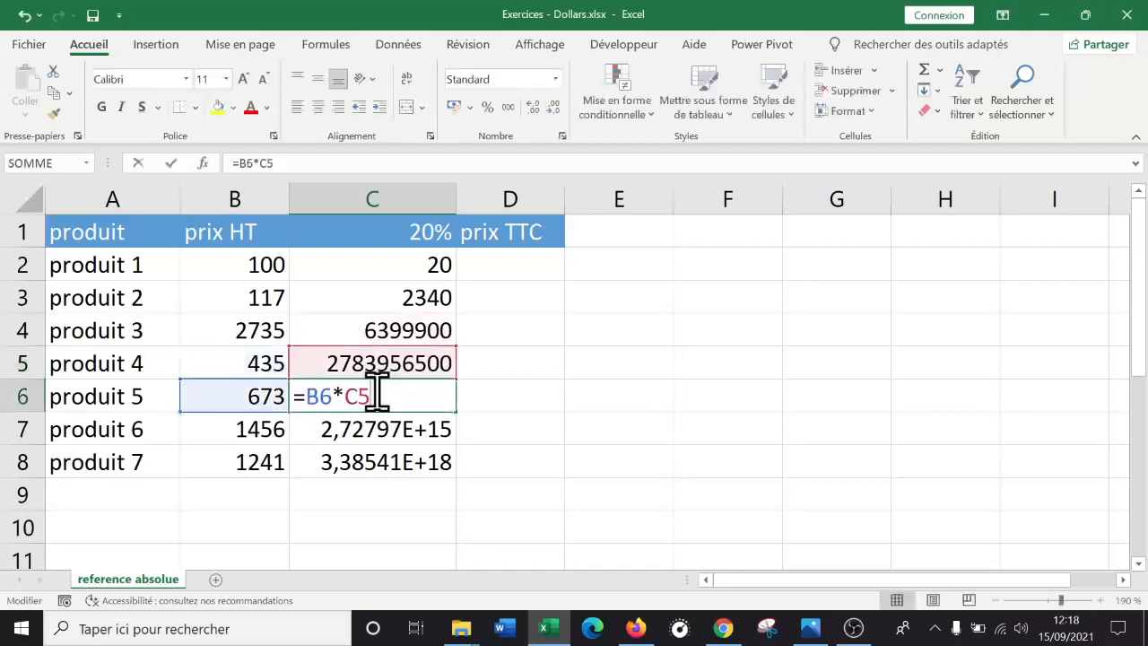
key("Return")
Compare the price reference in column B with the rate reference in the formulas of C2 through C5
left_click(399, 263)
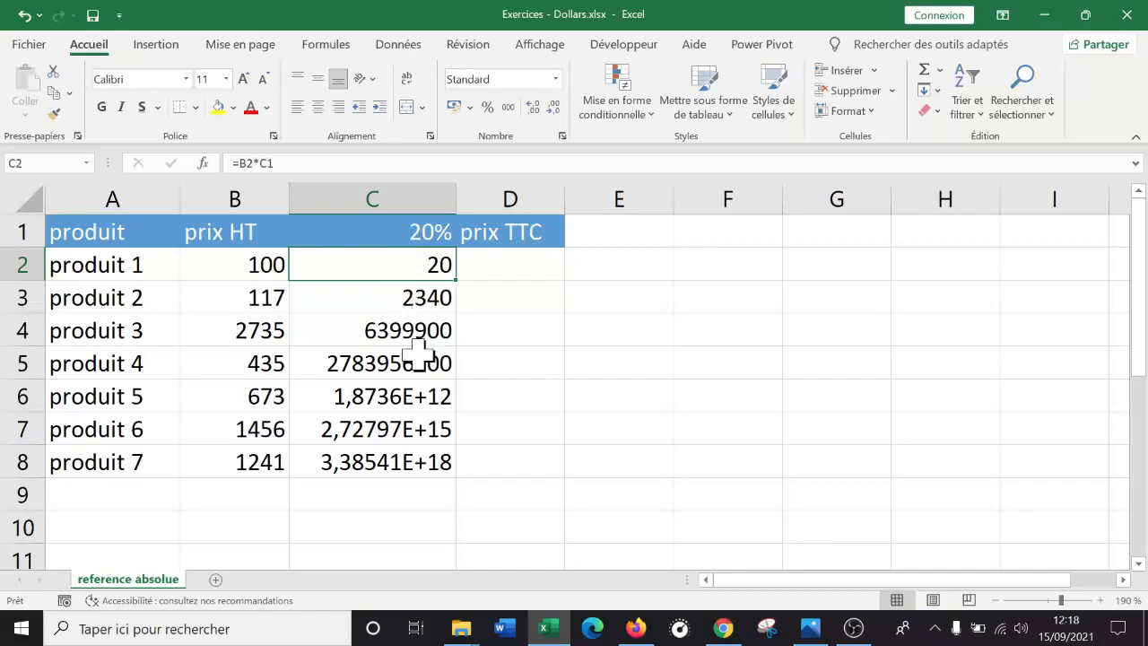
double_click(418, 298)
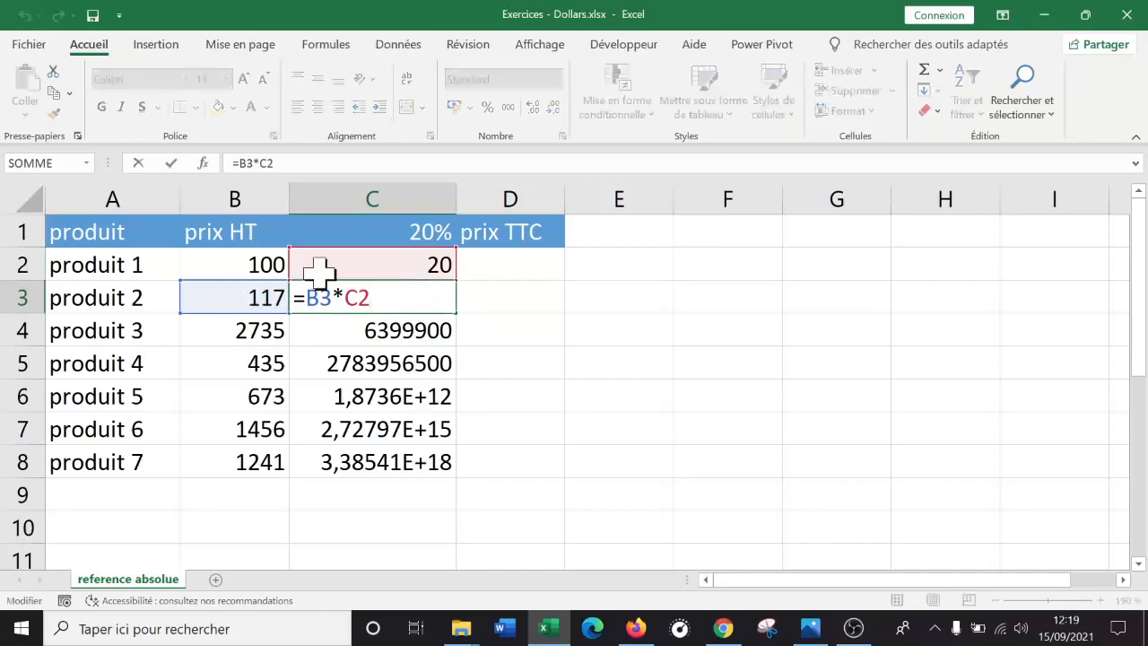
key("Return")
double_click(352, 333)
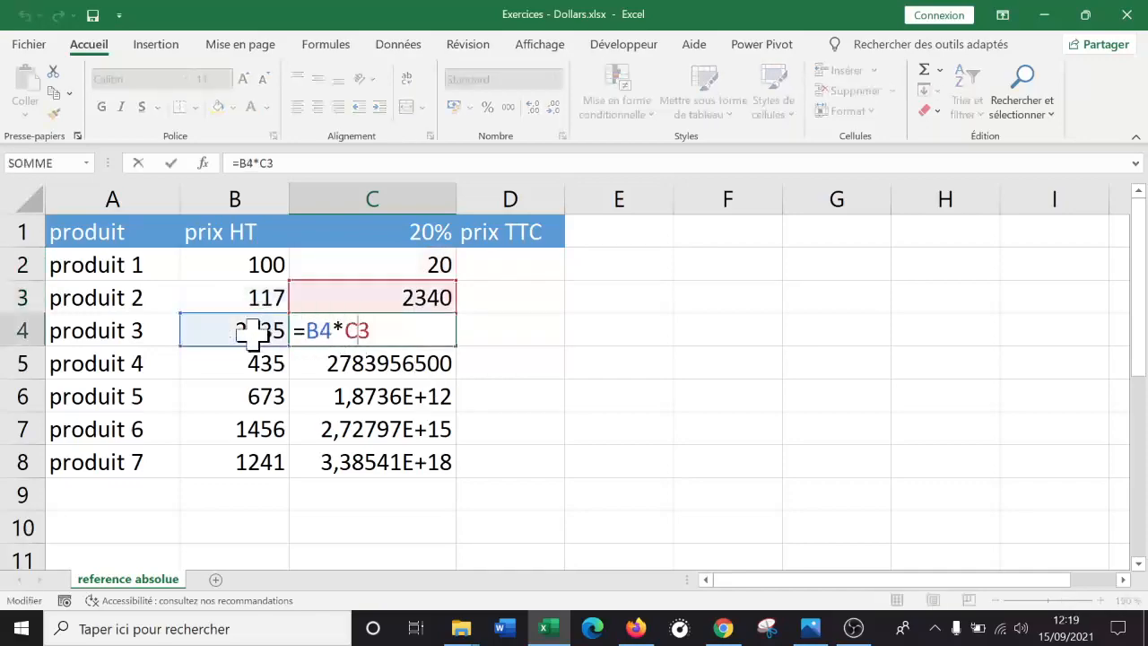
key("Return")
double_click(371, 362)
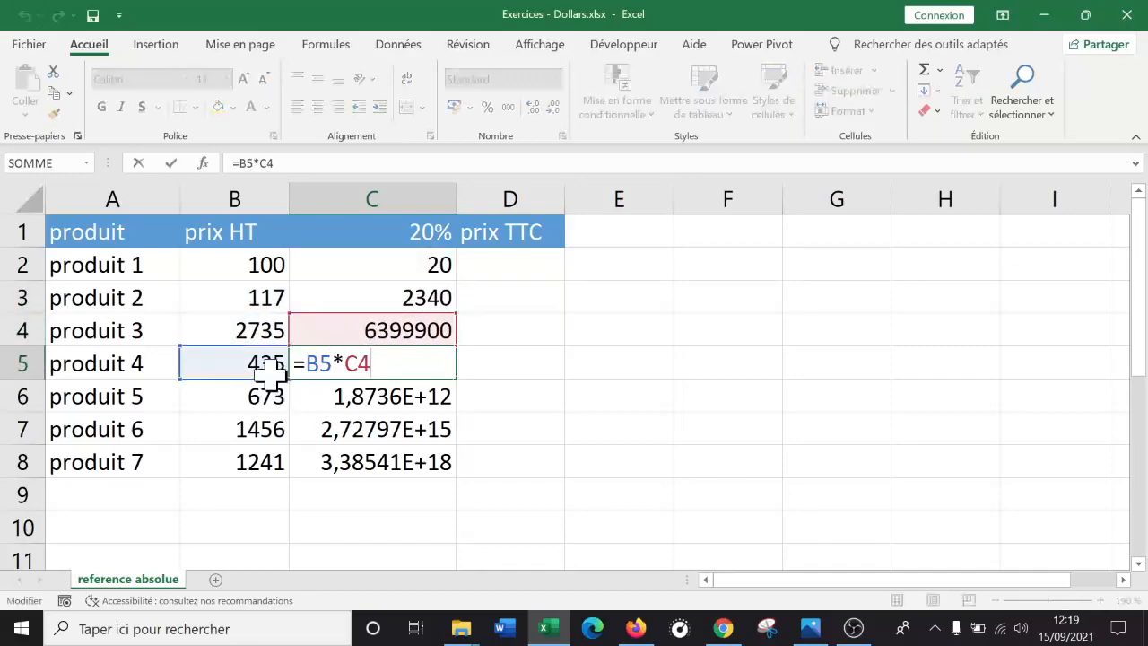
key("Return")
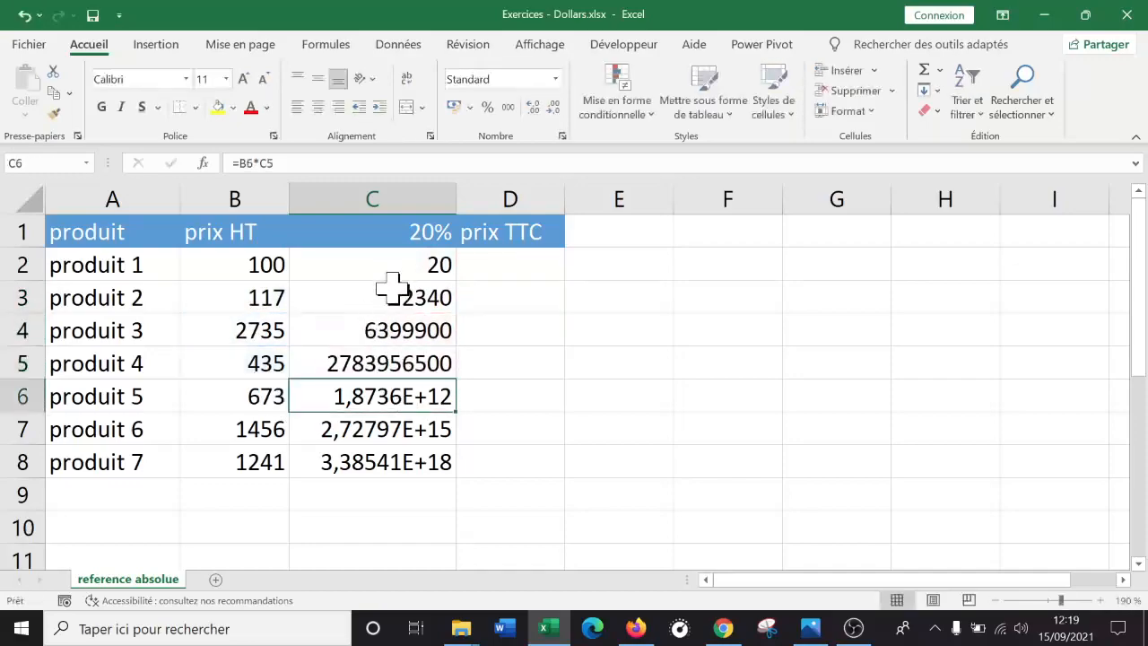
double_click(395, 298)
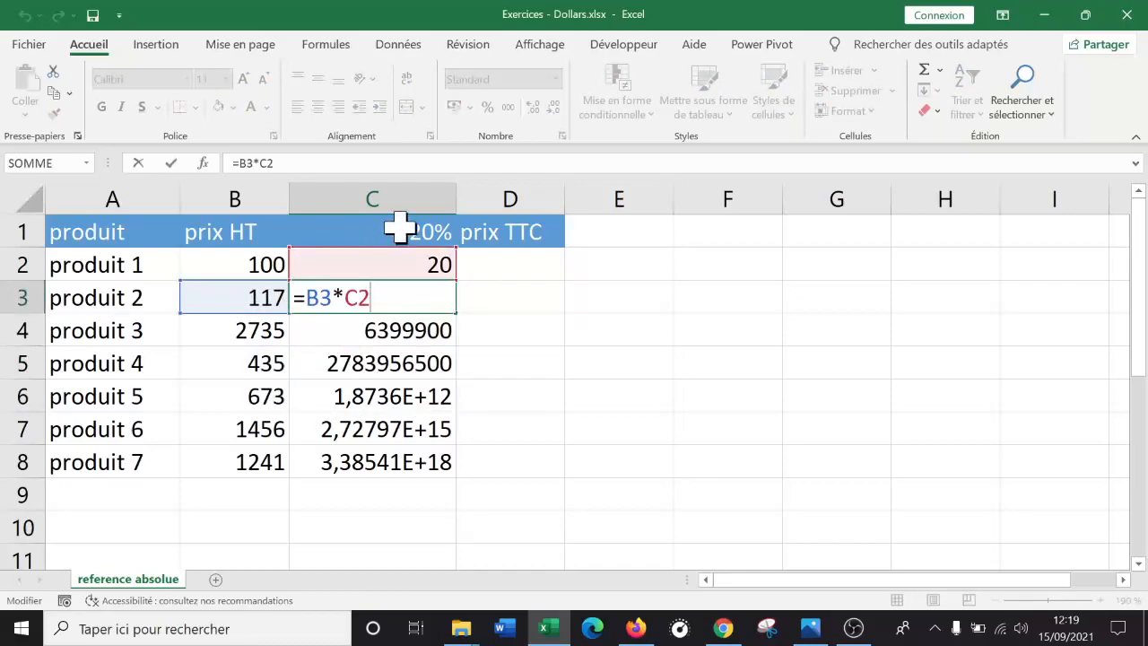
key("Return")
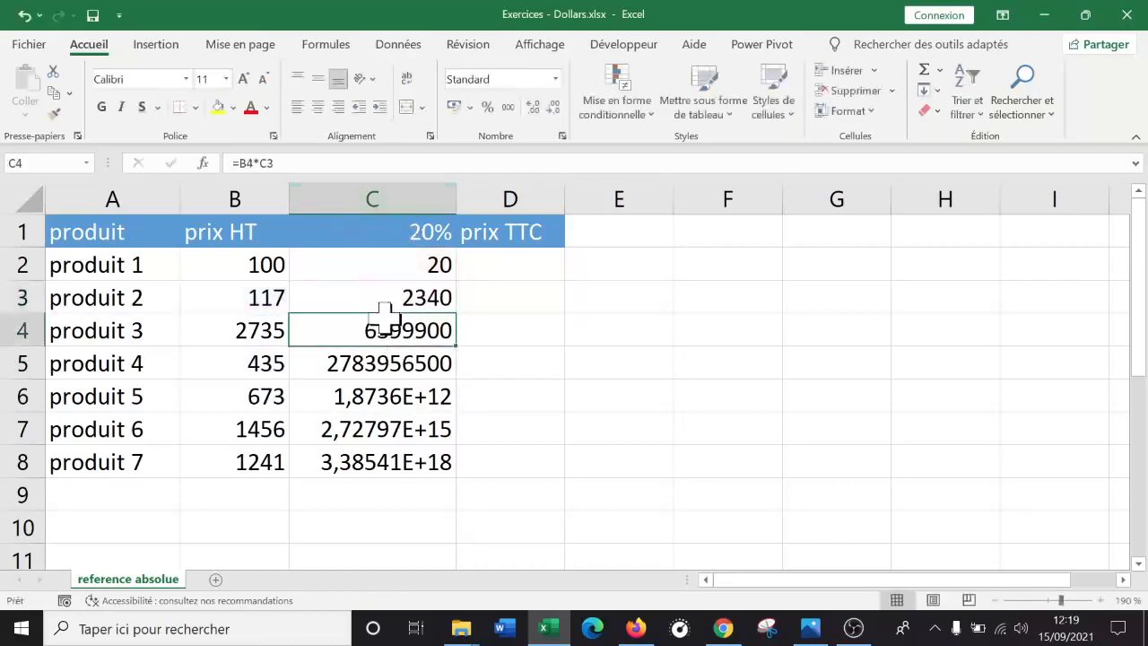
double_click(383, 330)
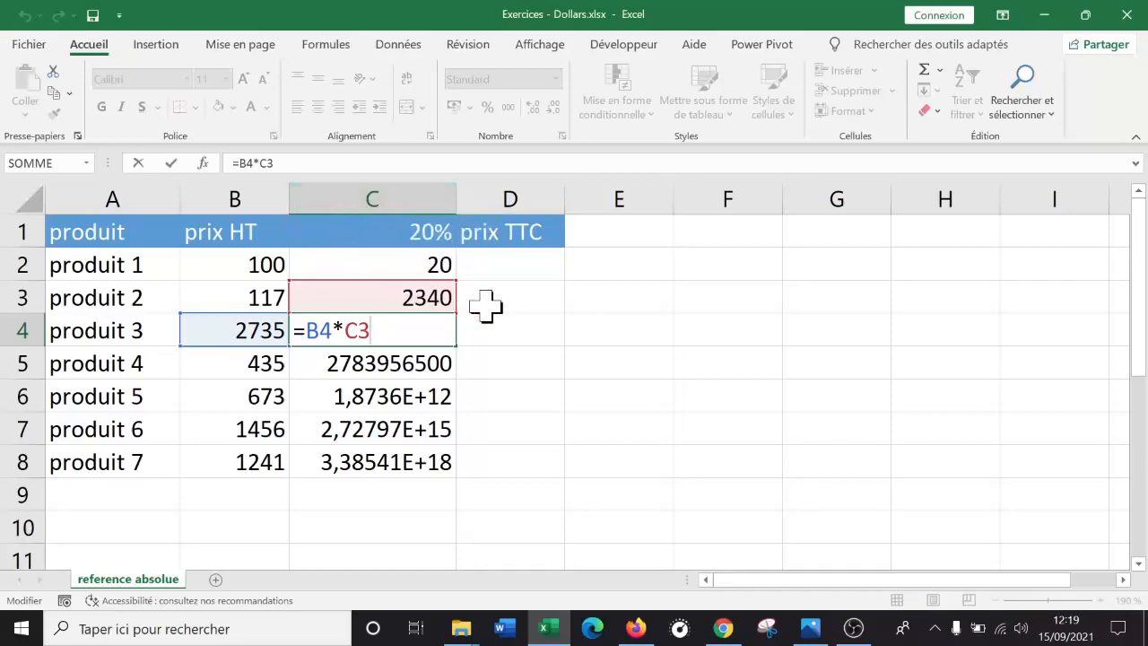
key("Return")
Make the rate reference in C2's formula absolute, giving =B2*$C$1
left_click(381, 265)
double_click(381, 264)
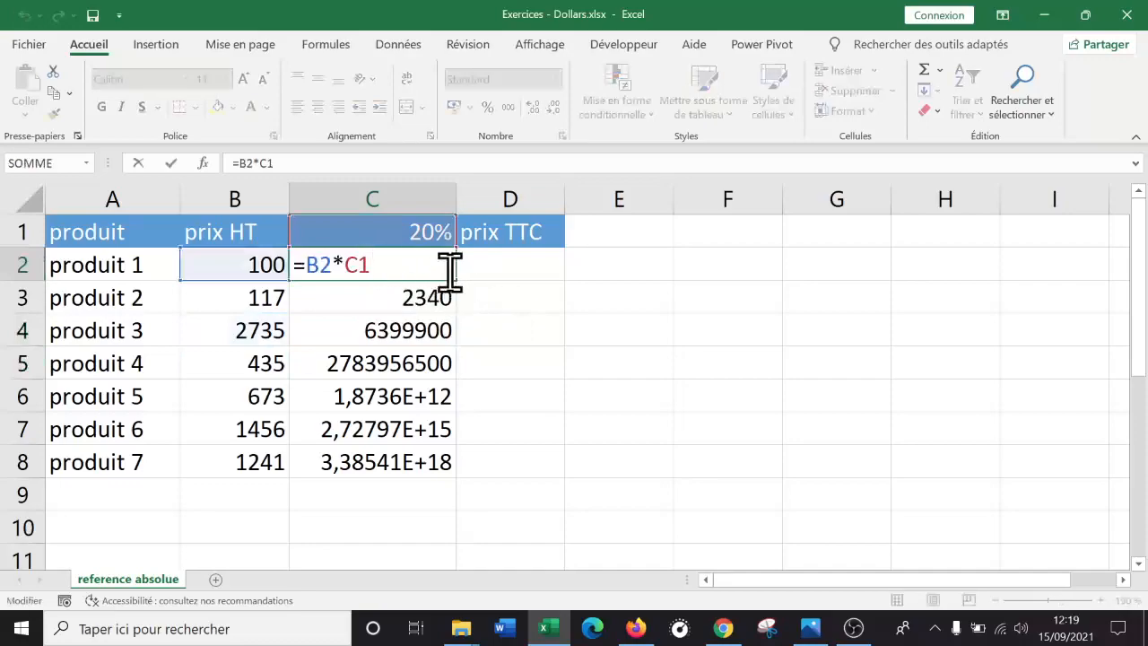
left_click(345, 264)
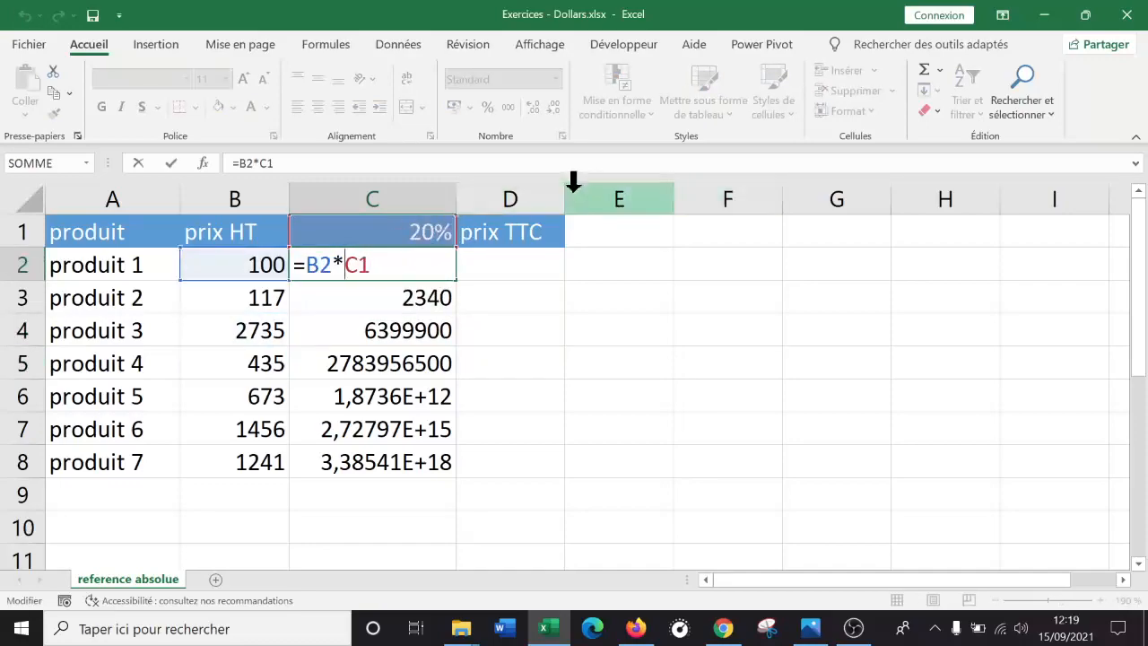
type("$C$")
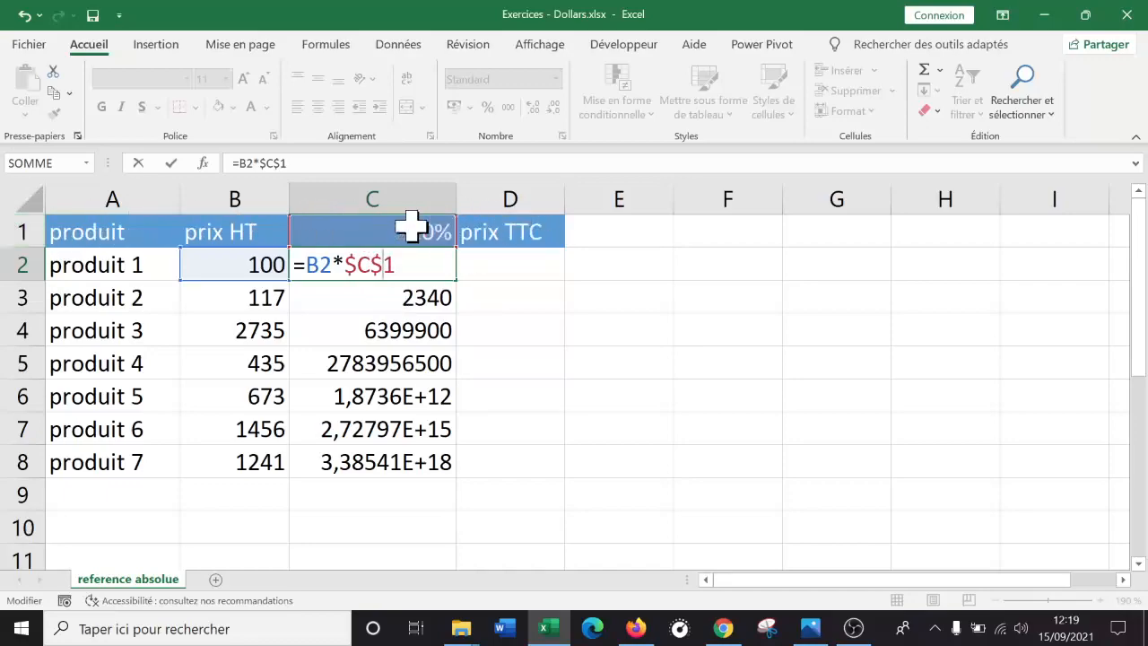
key("Return")
Fill the =B2*$C$1 formula from C2 down to C8 and check the references in C7
left_click(510, 290)
left_click(384, 260)
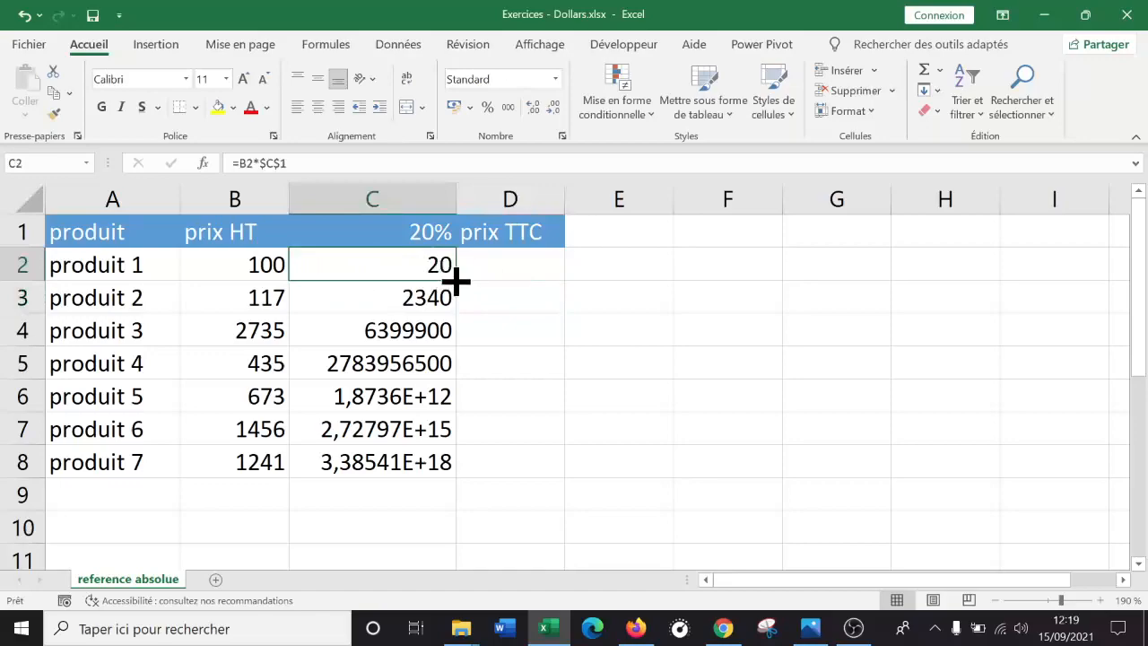
double_click(456, 281)
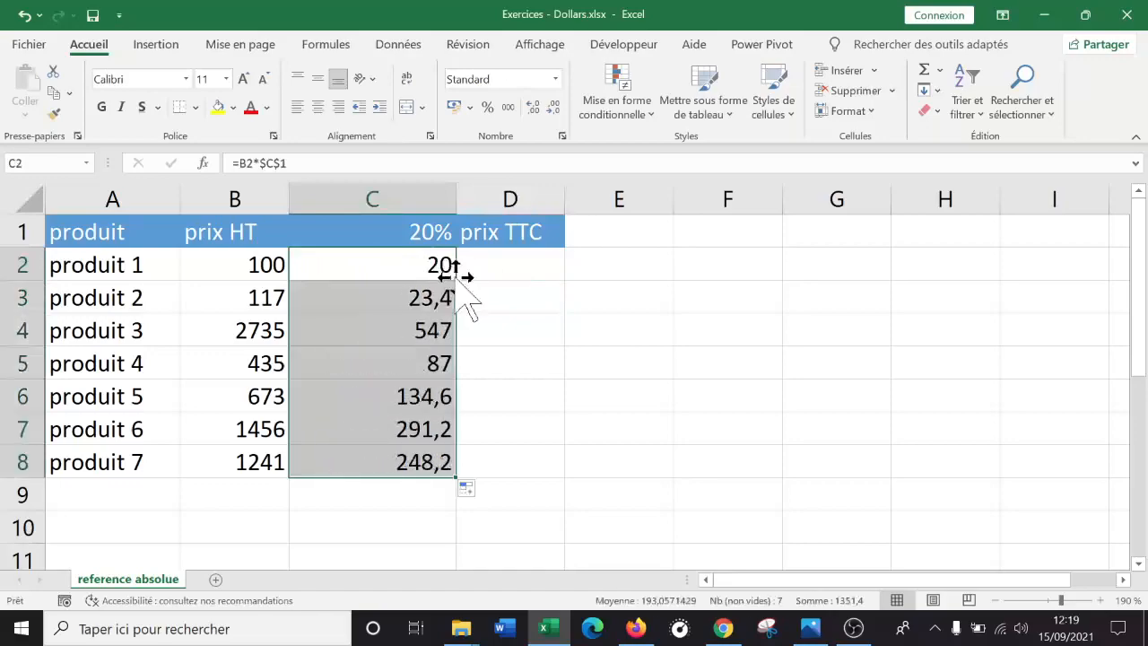
left_click(411, 264)
left_click_drag(456, 281, 461, 471)
double_click(391, 432)
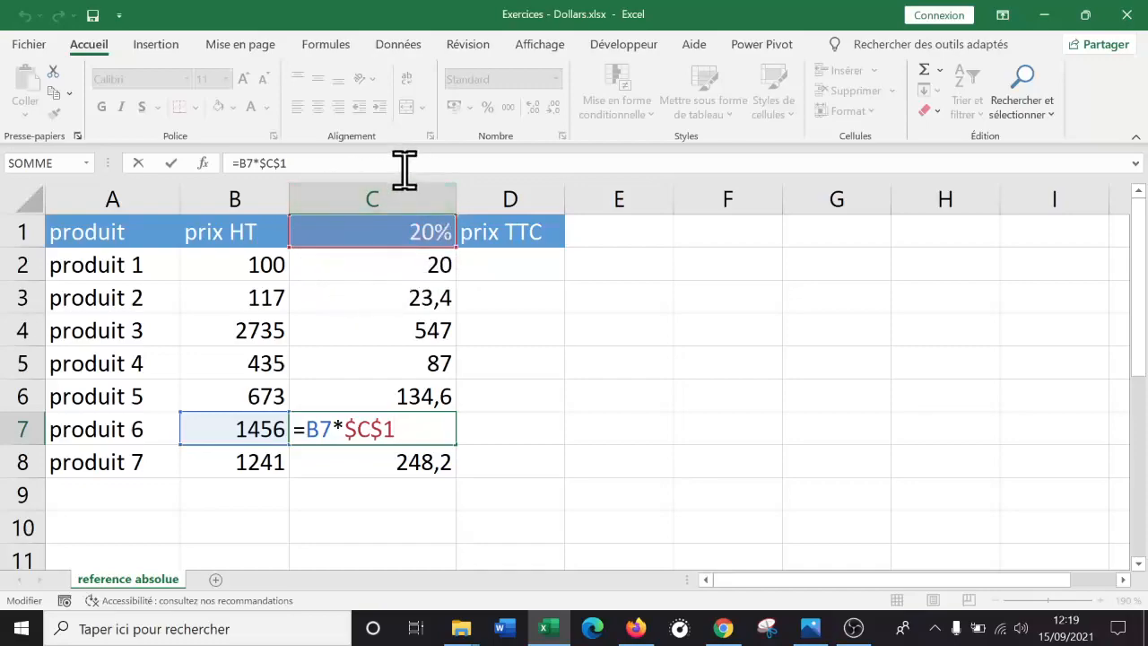
key("Return")
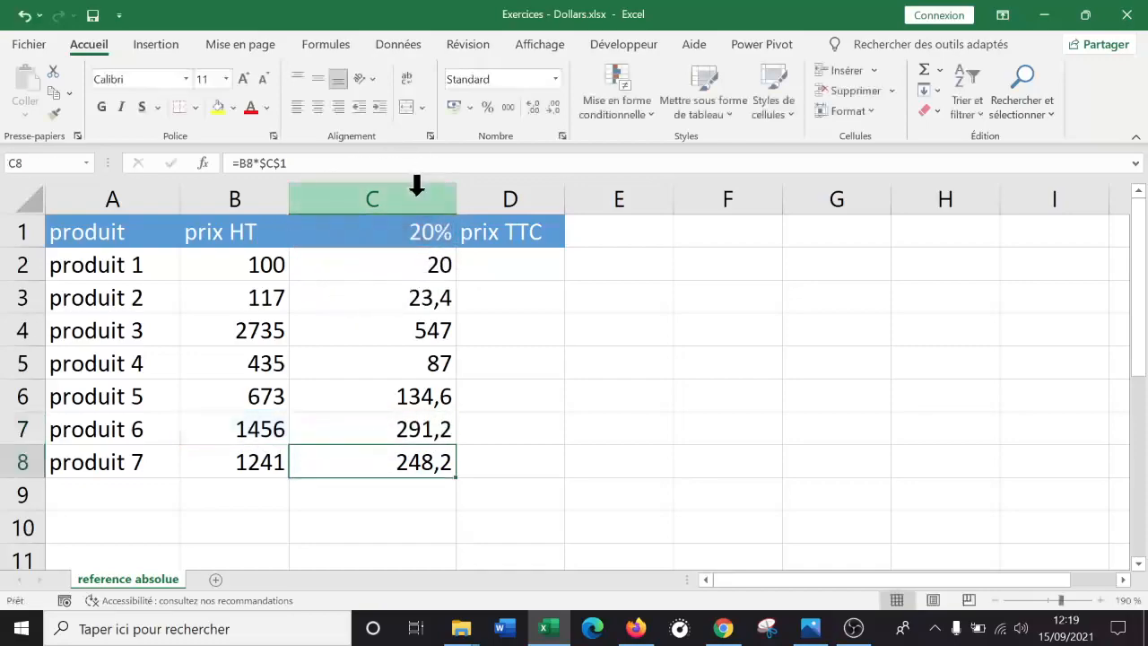
Try adding the text "tva" before the rate in C1, making it "tva 20%"
left_click(386, 264)
left_click(408, 228)
double_click(408, 230)
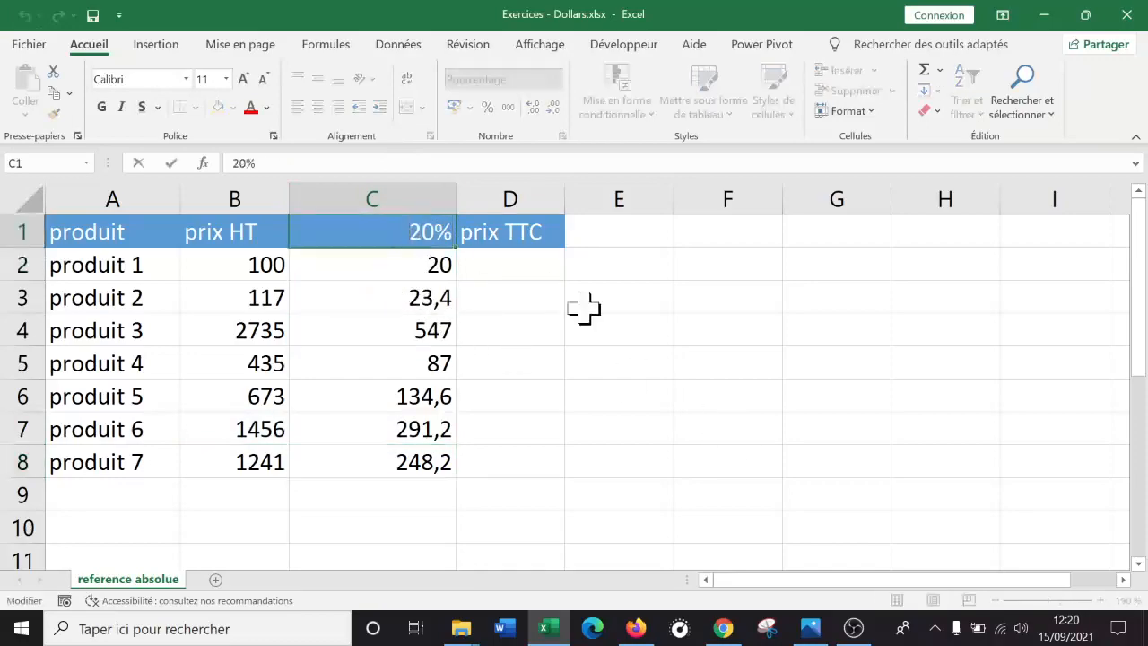
type("tva")
key("Return")
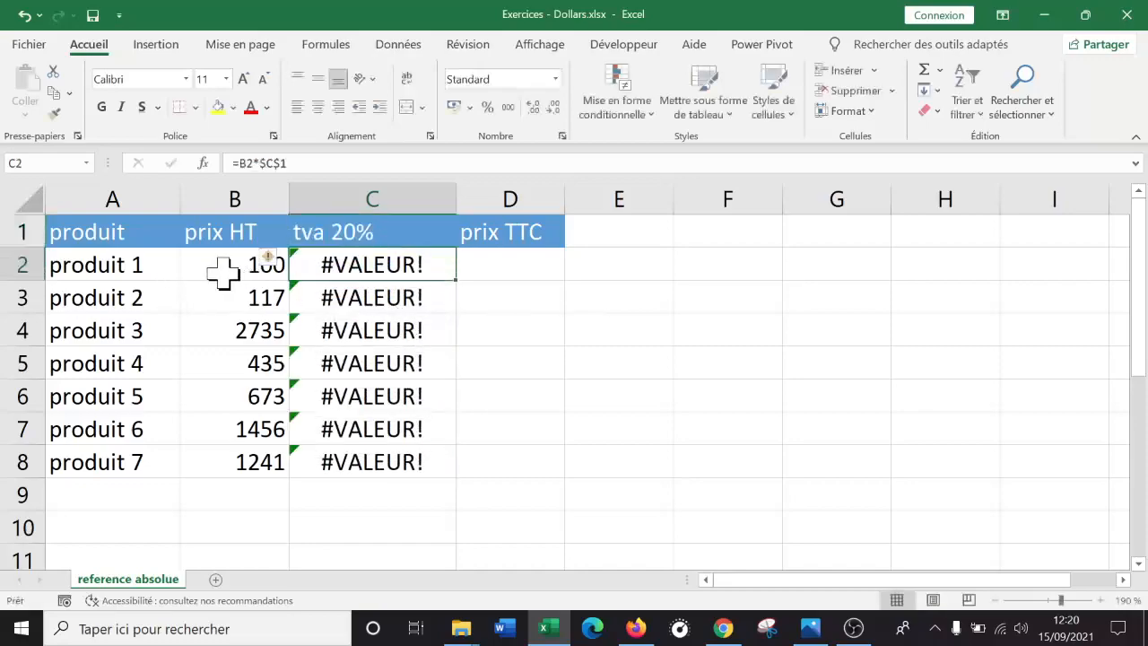
Remove the "tva" text from C1 so that the cell contains only 20%
double_click(323, 220)
double_click(314, 225)
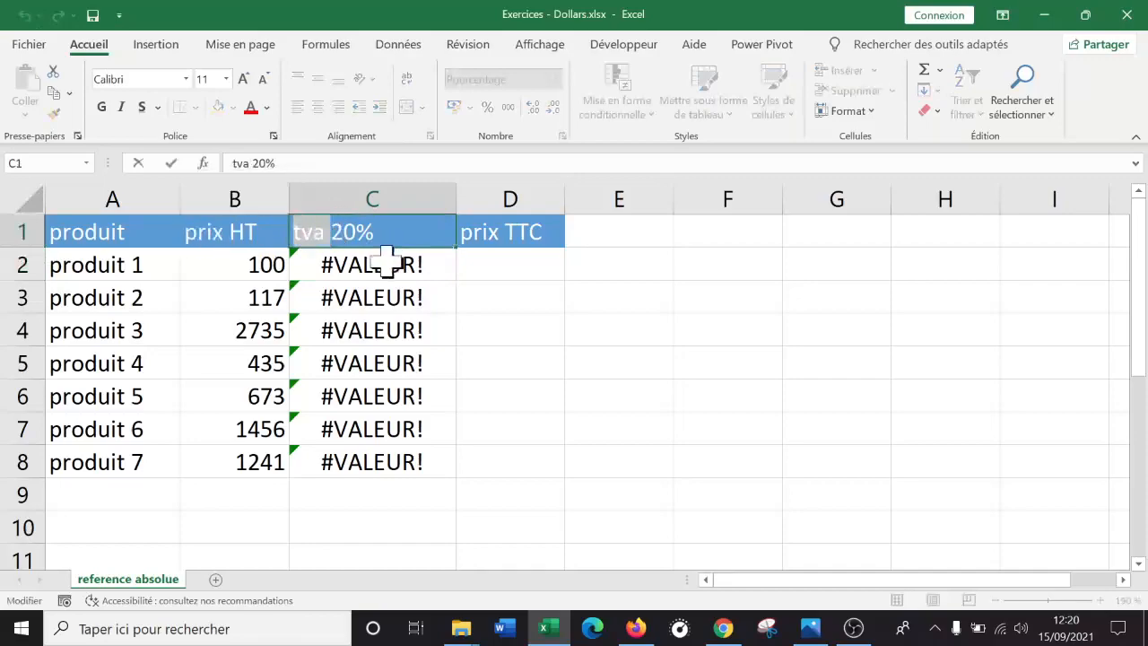
key("BackSpace")
key("Return")
left_click(524, 397)
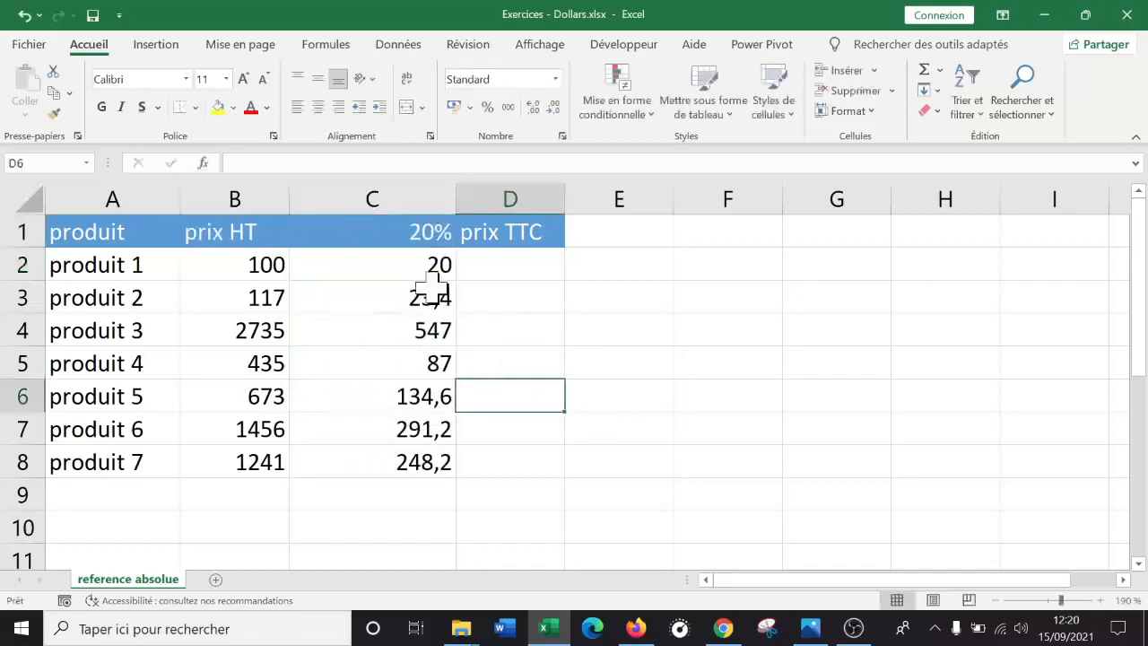
Test the absolute link of the tax formulas by setting C1 to 22% and back to 20%
left_click(372, 199)
left_click(407, 232)
type("22%")
key("Return")
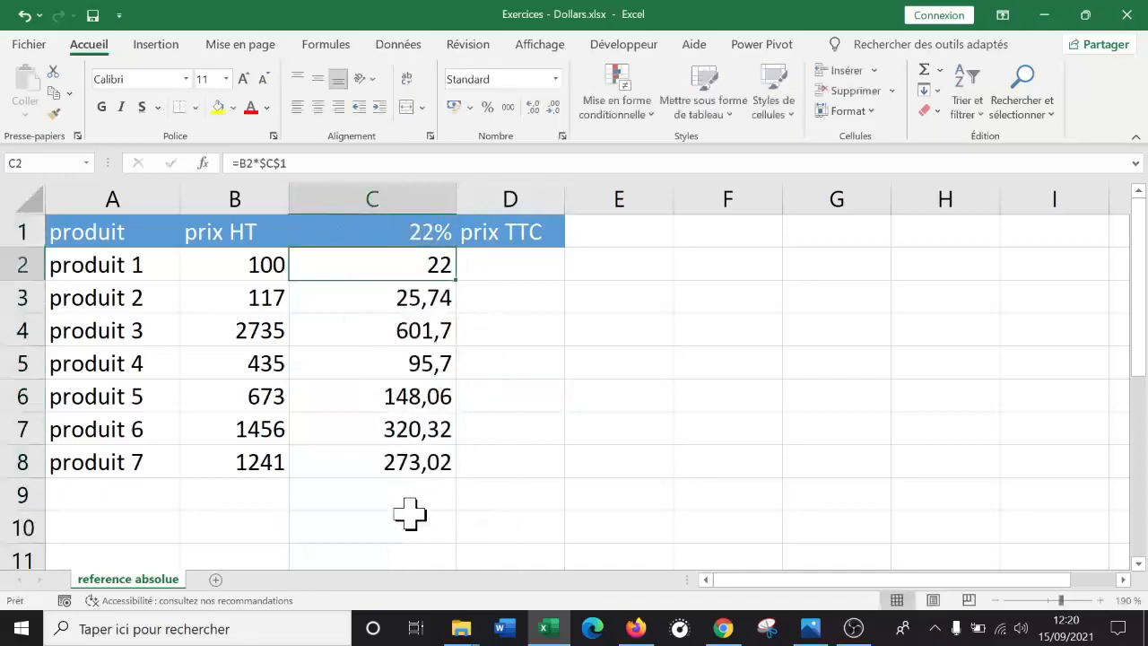
left_click(434, 231)
type("20%")
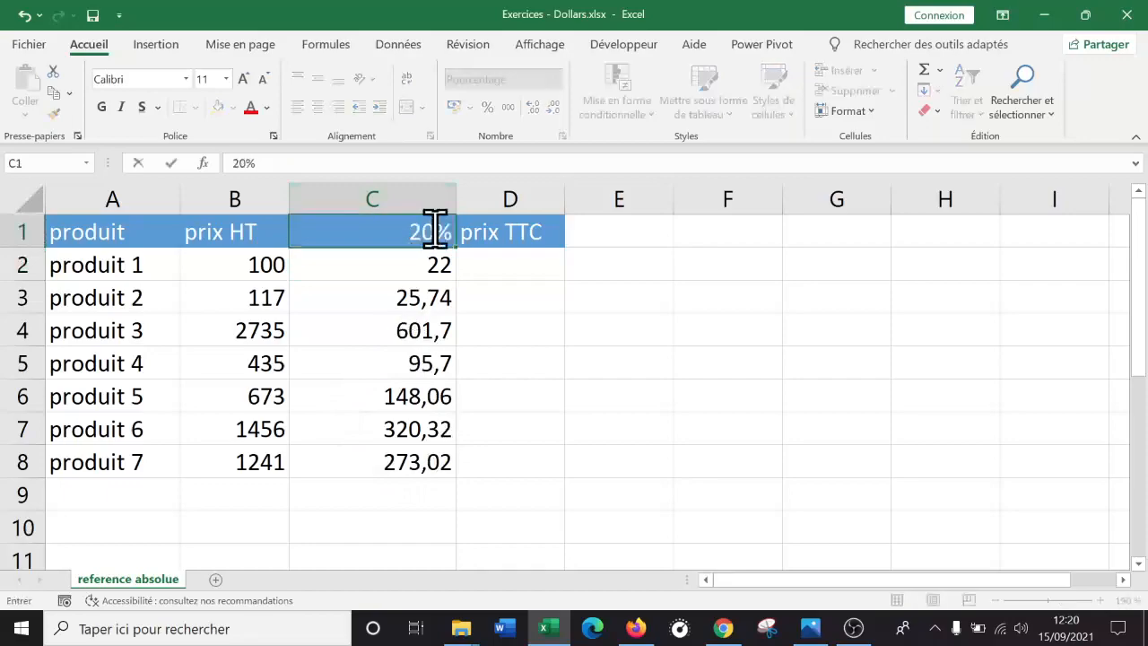
key("Return")
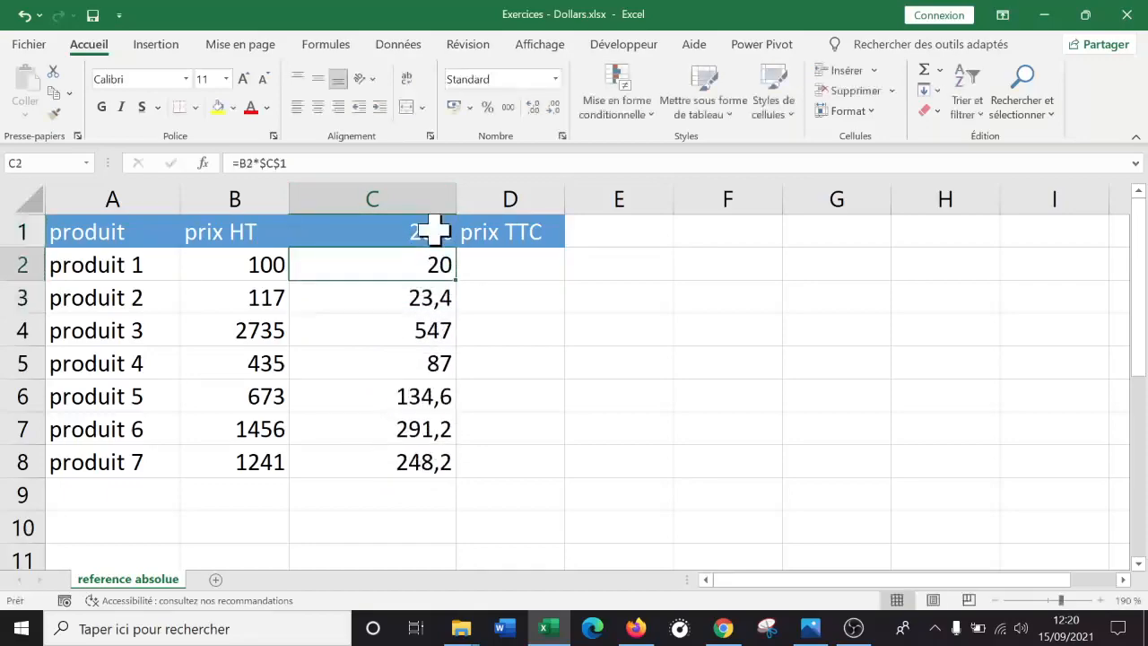
Try switching the rate reference in the C2 formula to relative C1, then re-enter the dollar signs before the C and the 1
double_click(438, 262)
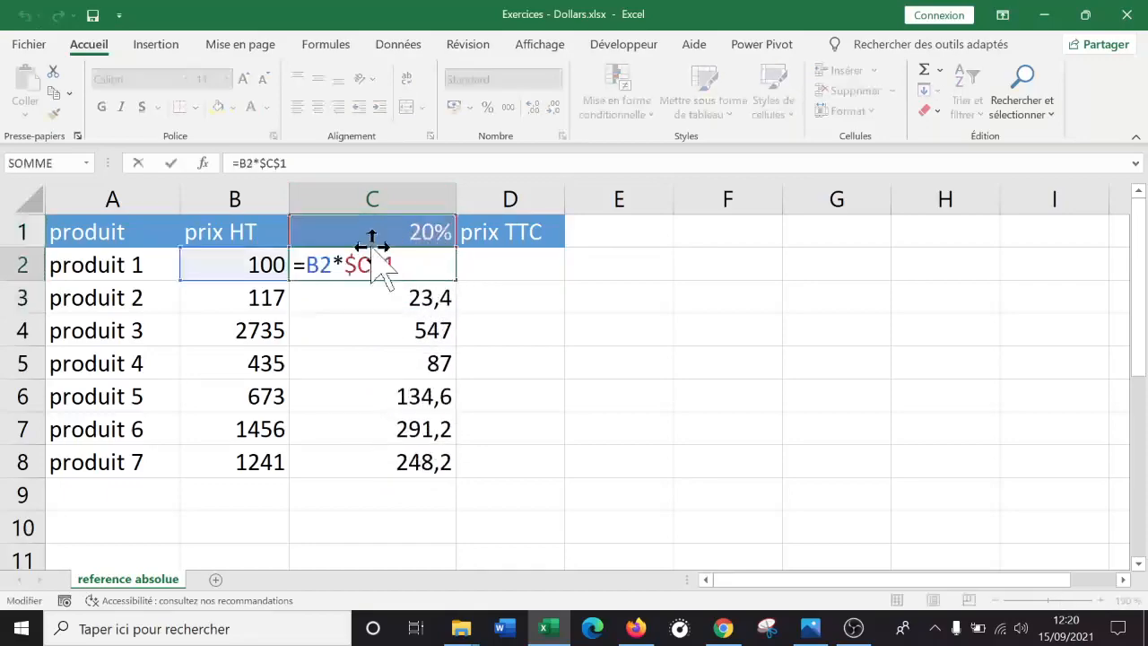
key("F4")
key("F4")
key("F4")
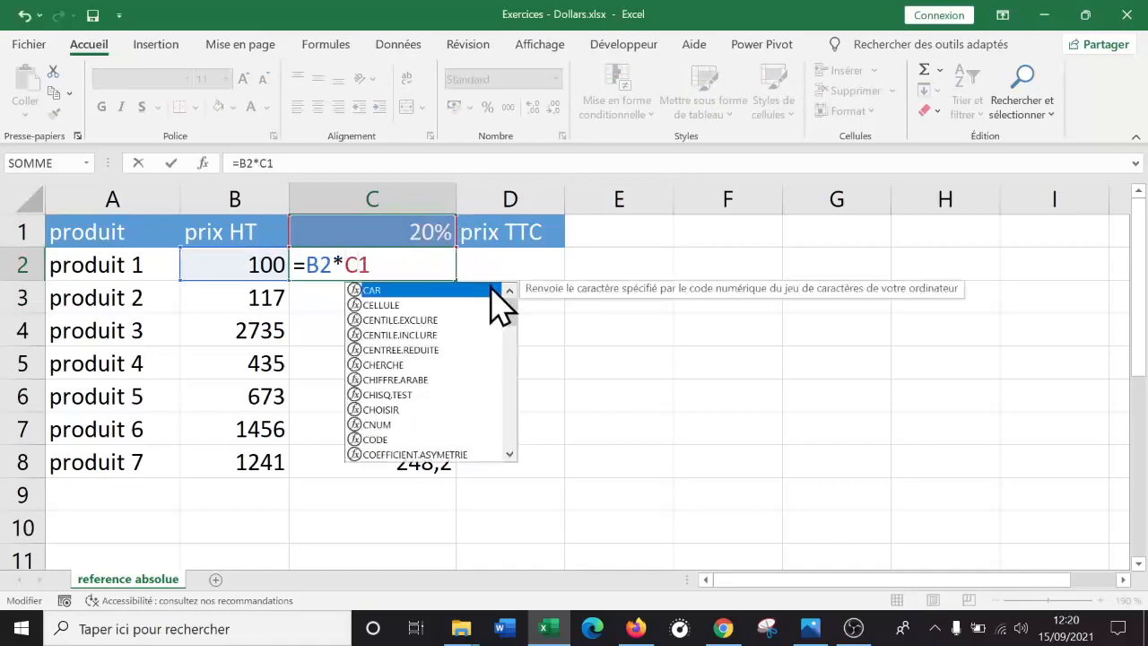
left_click(347, 264)
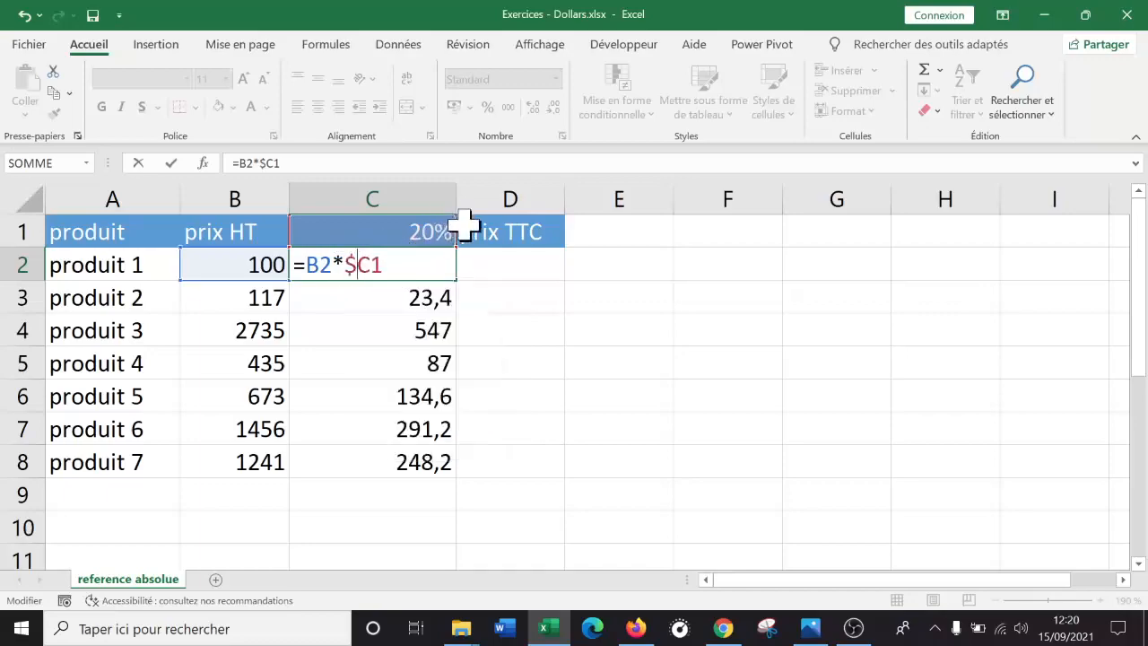
left_click(371, 262)
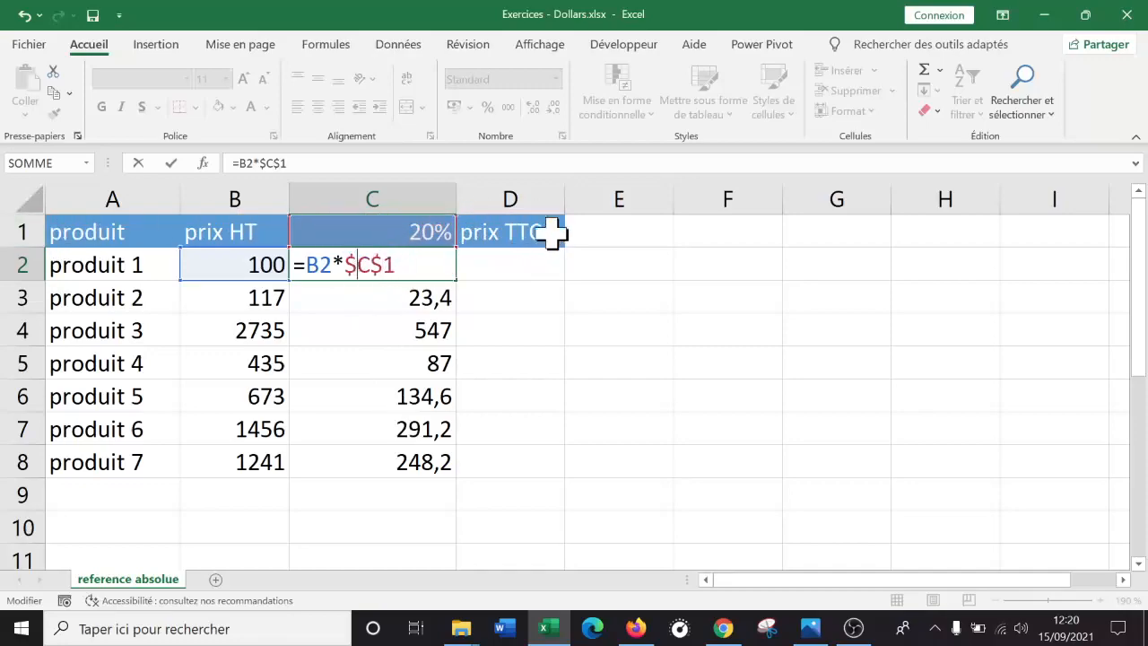
Remove both dollar signs from the rate reference in C2 once more and restore the formula =B2*$C$1
key("BackSpace")
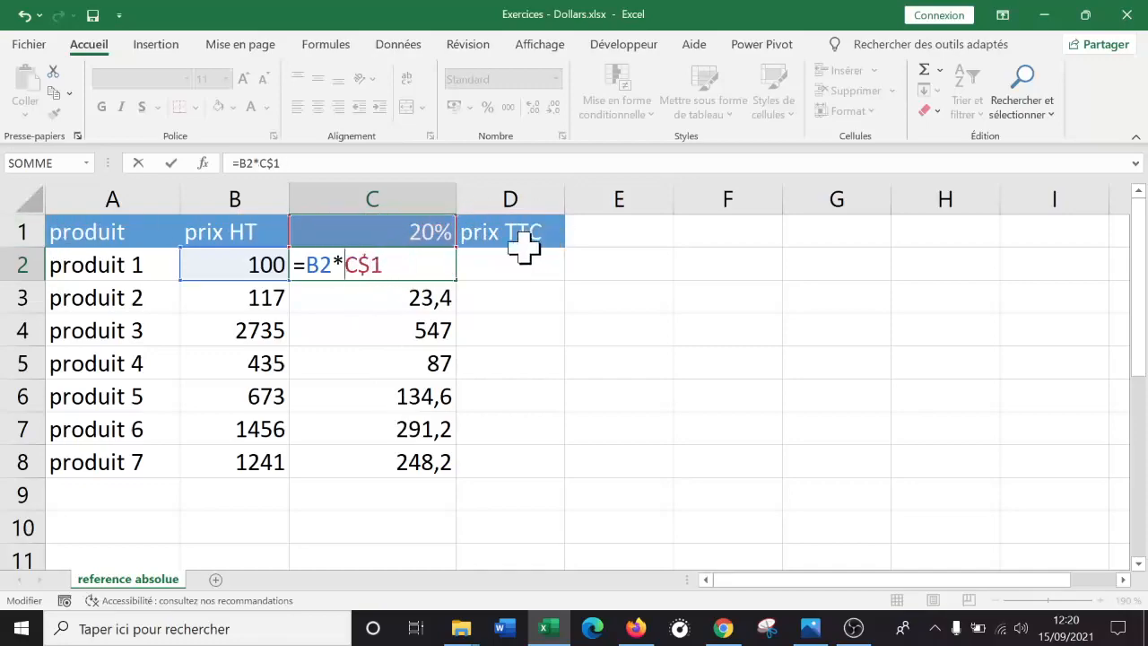
key("BackSpace")
left_click(350, 260)
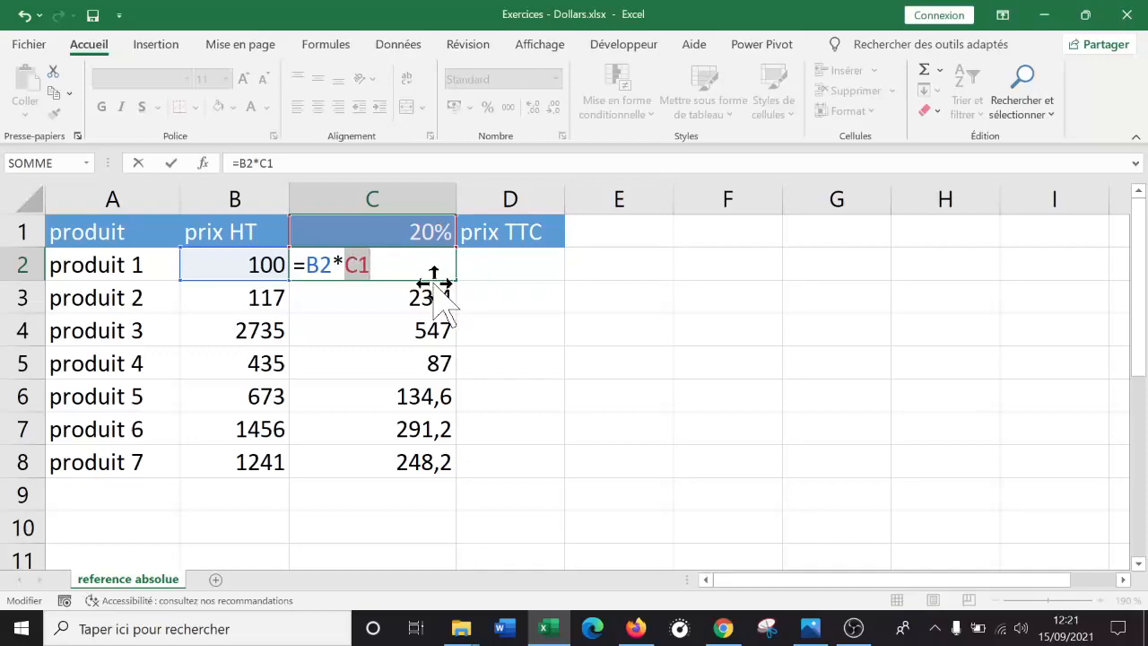
left_click(360, 262)
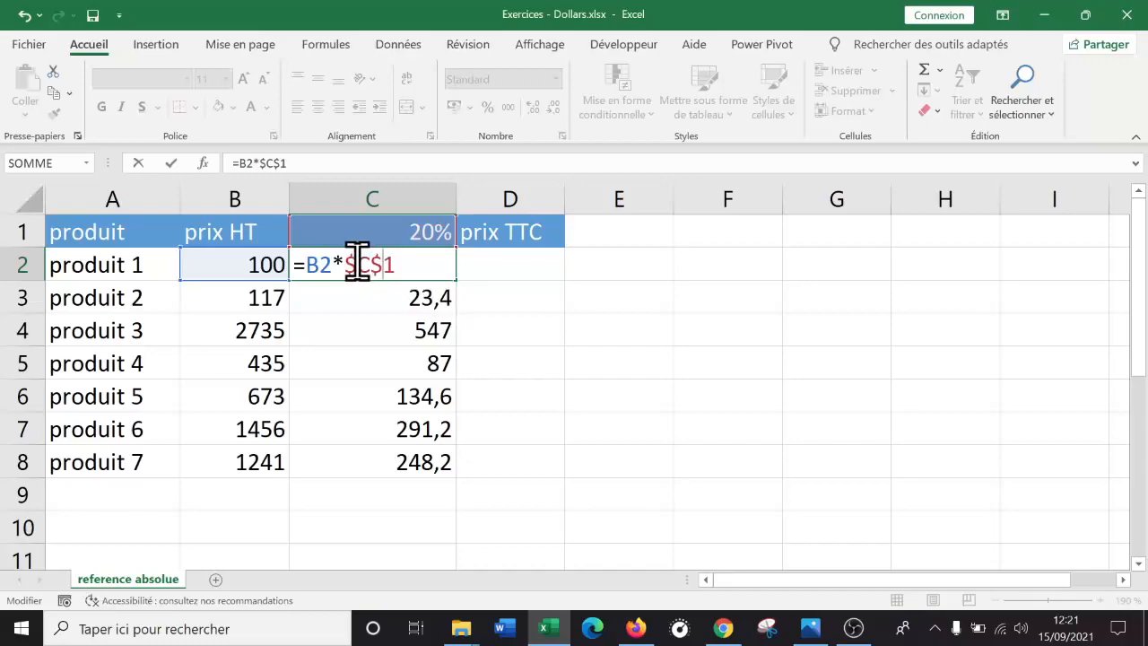
left_click(357, 263)
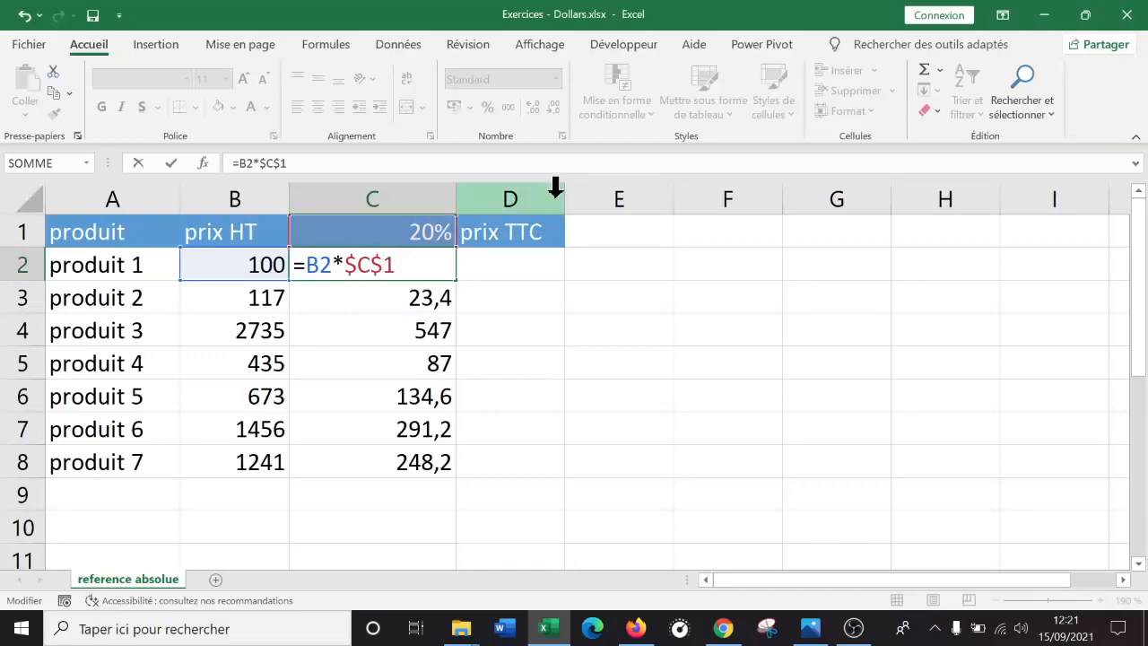
key("Return")
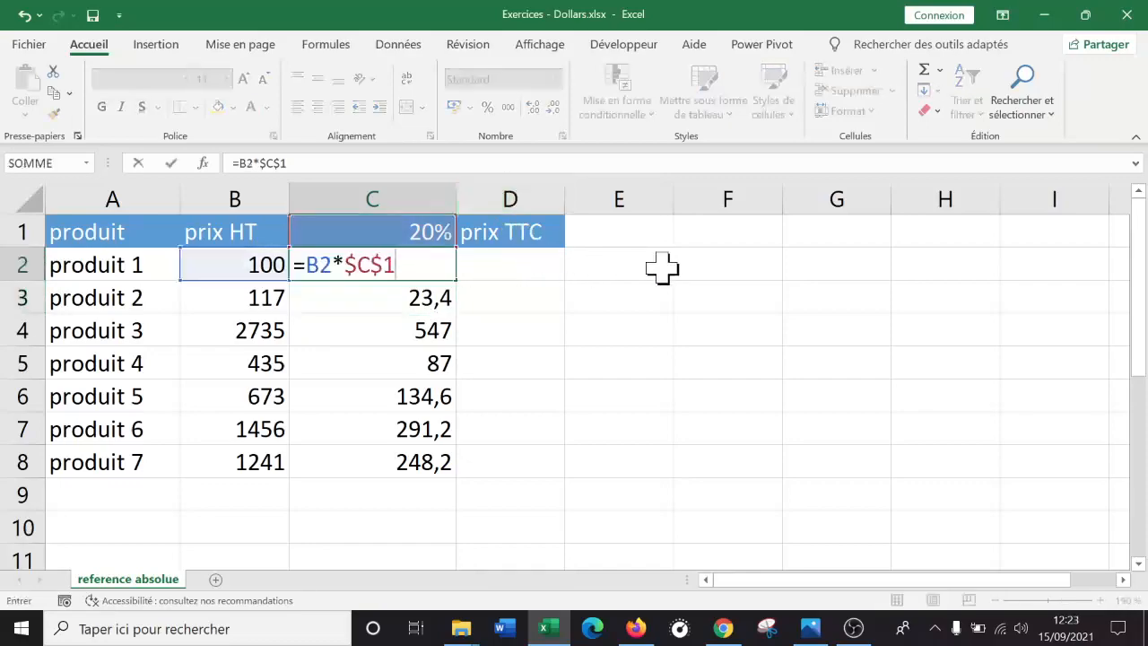
key("Return")
Enter the formula =B2+C2 in D2 to calculate the tax-inclusive price of produit 1
left_click(527, 269)
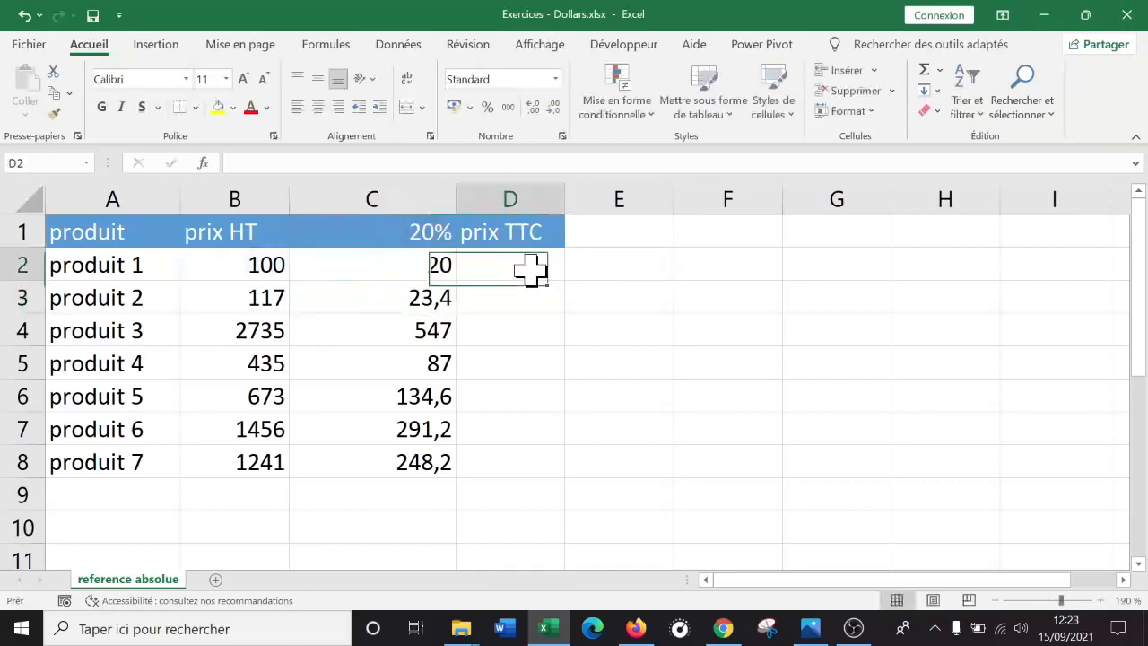
type("=")
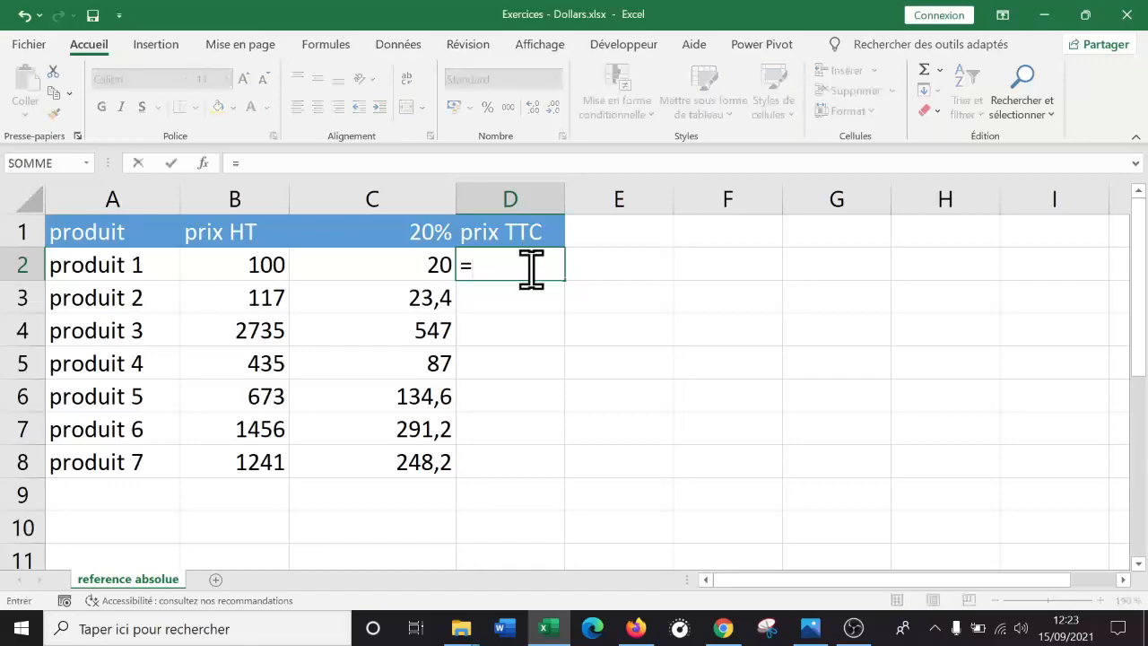
left_click(227, 269)
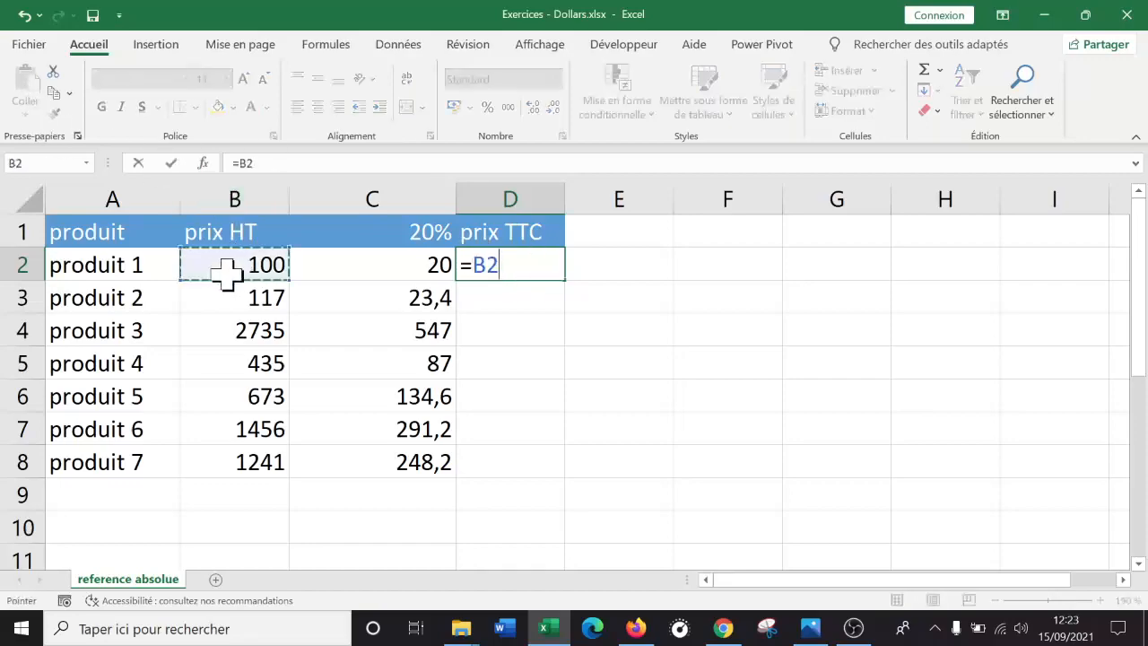
type("+")
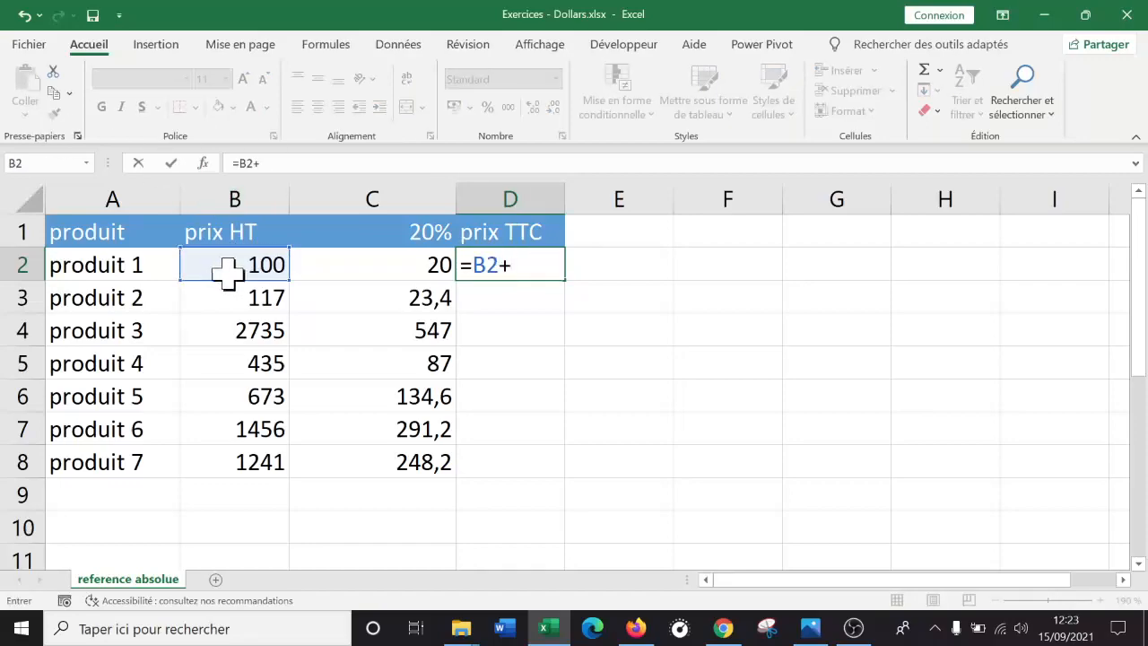
left_click(418, 272)
key("Return")
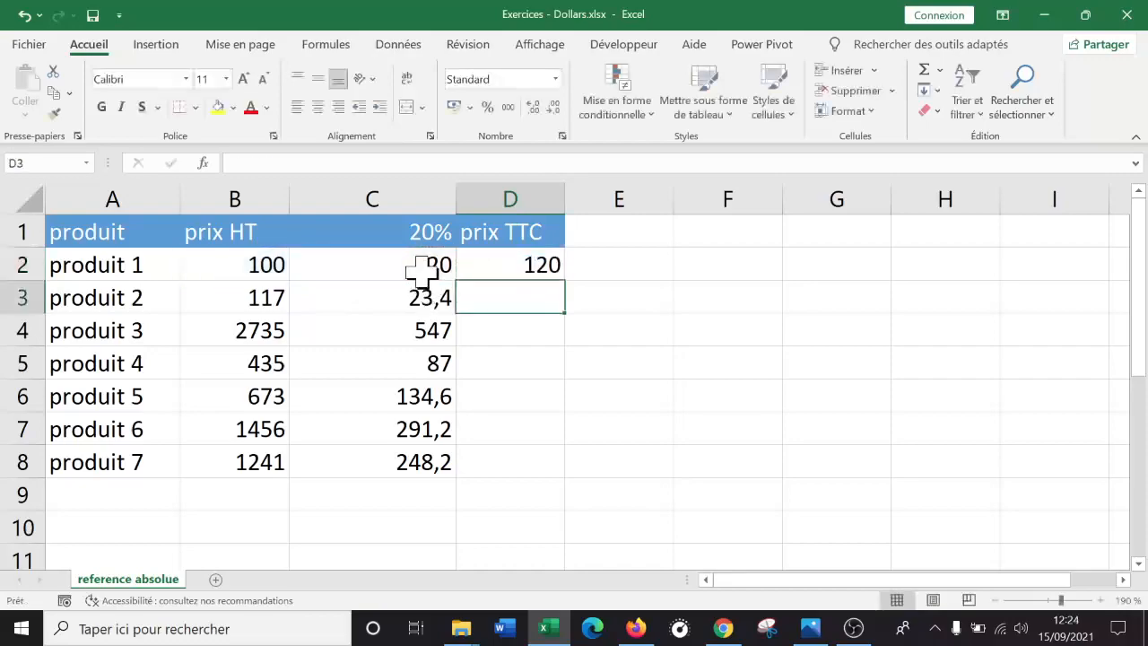
Fill the prix TTC formula from D2 down to D8 and check the references in D2
left_click(507, 263)
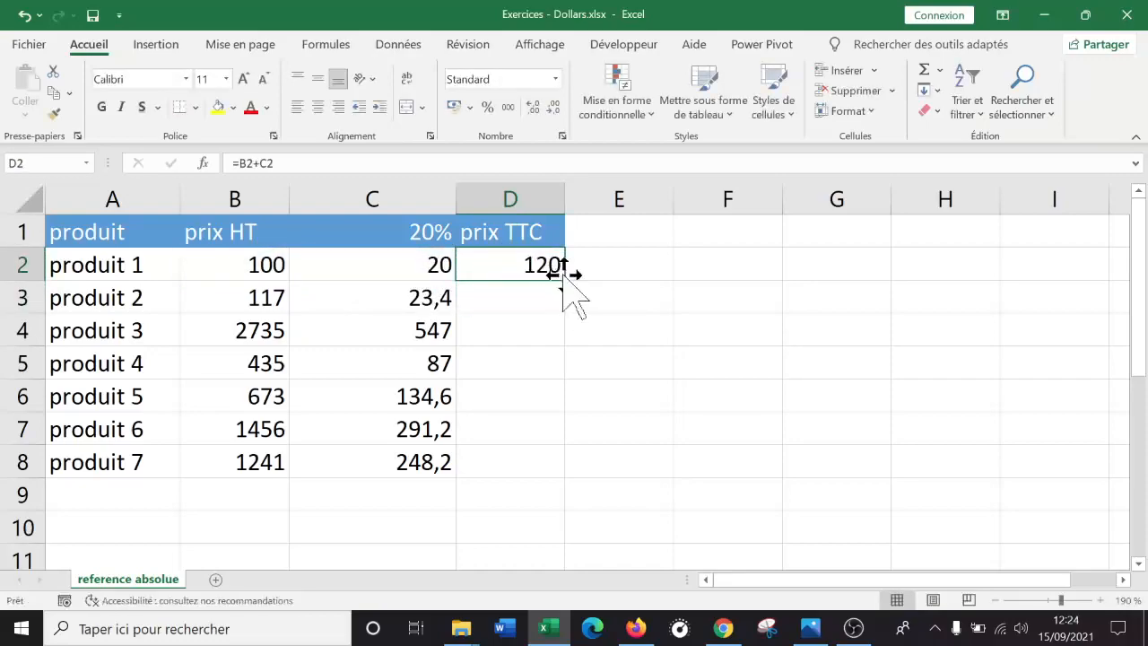
left_click_drag(564, 282, 556, 474)
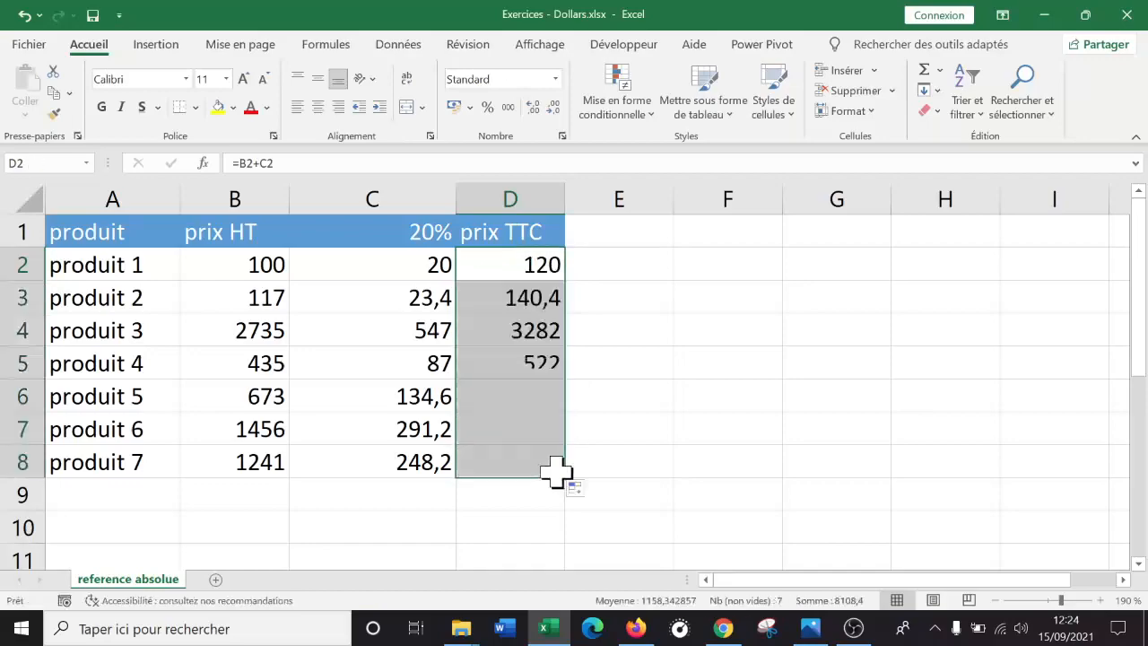
double_click(527, 264)
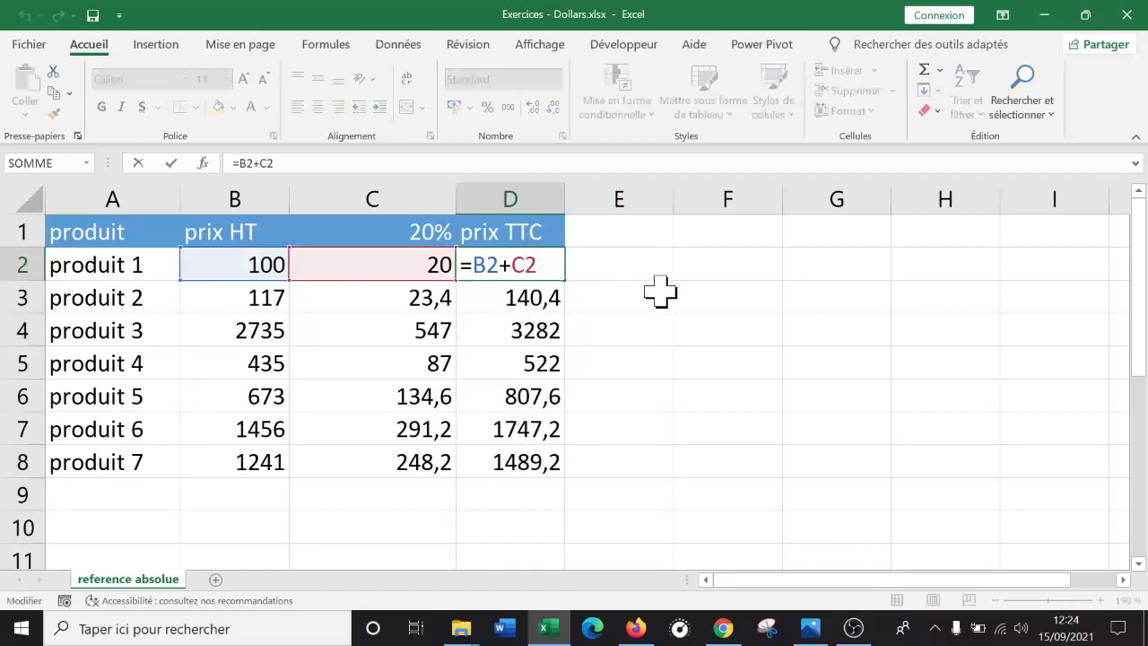
left_click(634, 269)
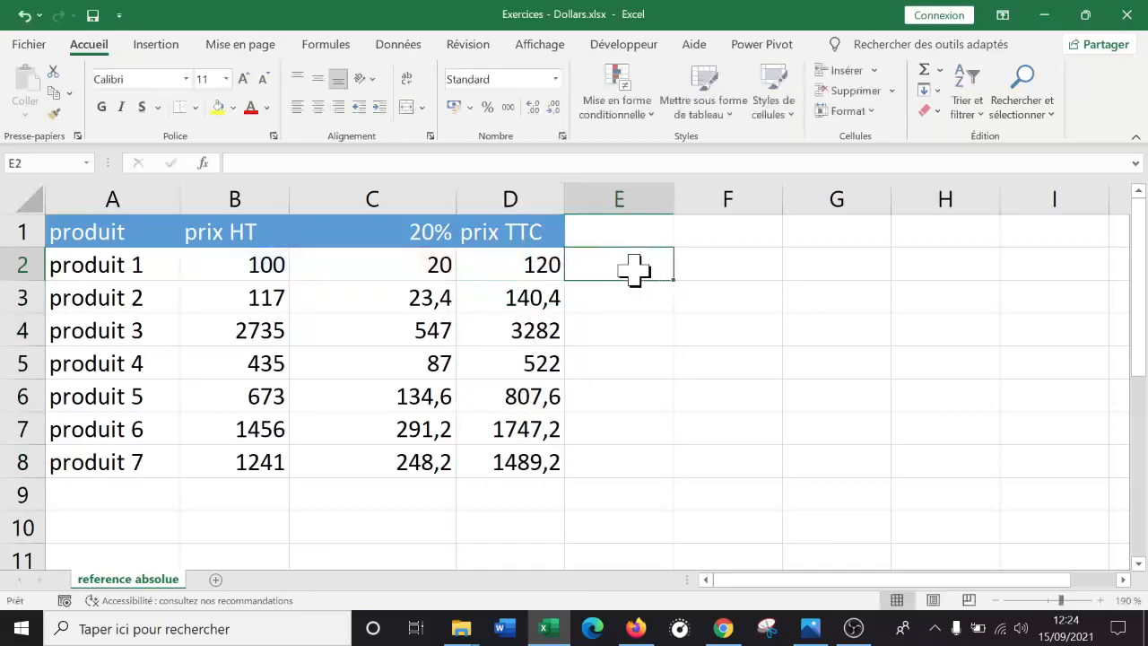
Try making the price reference in D2 absolute, changing the formula to =$B$2+C2, and check its references
double_click(516, 266)
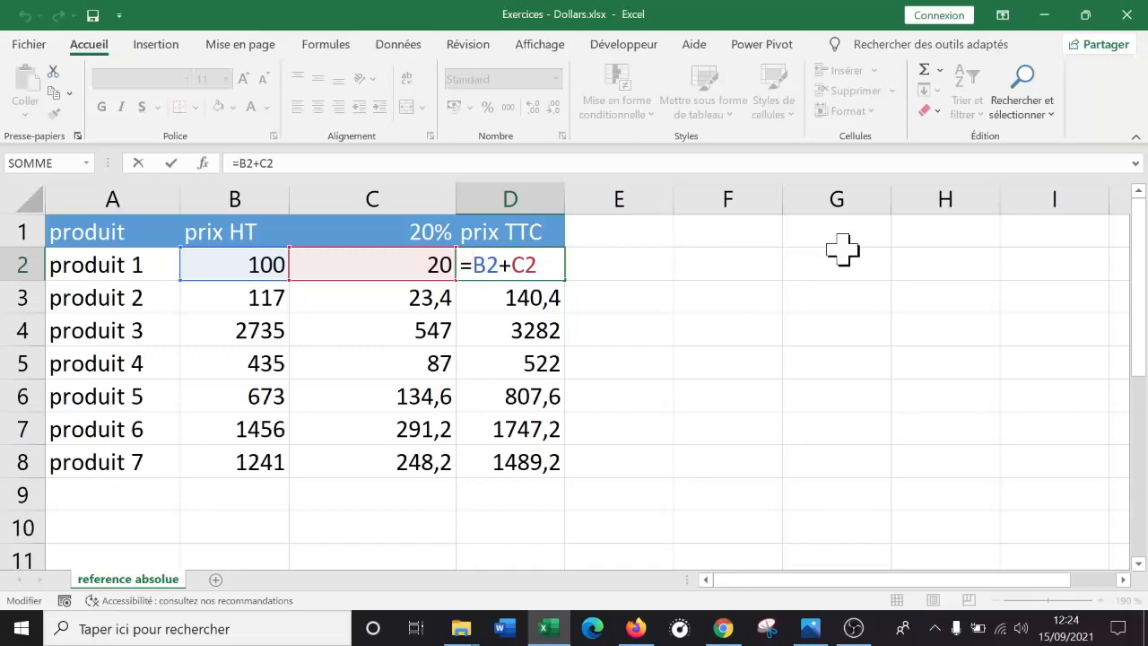
type("$")
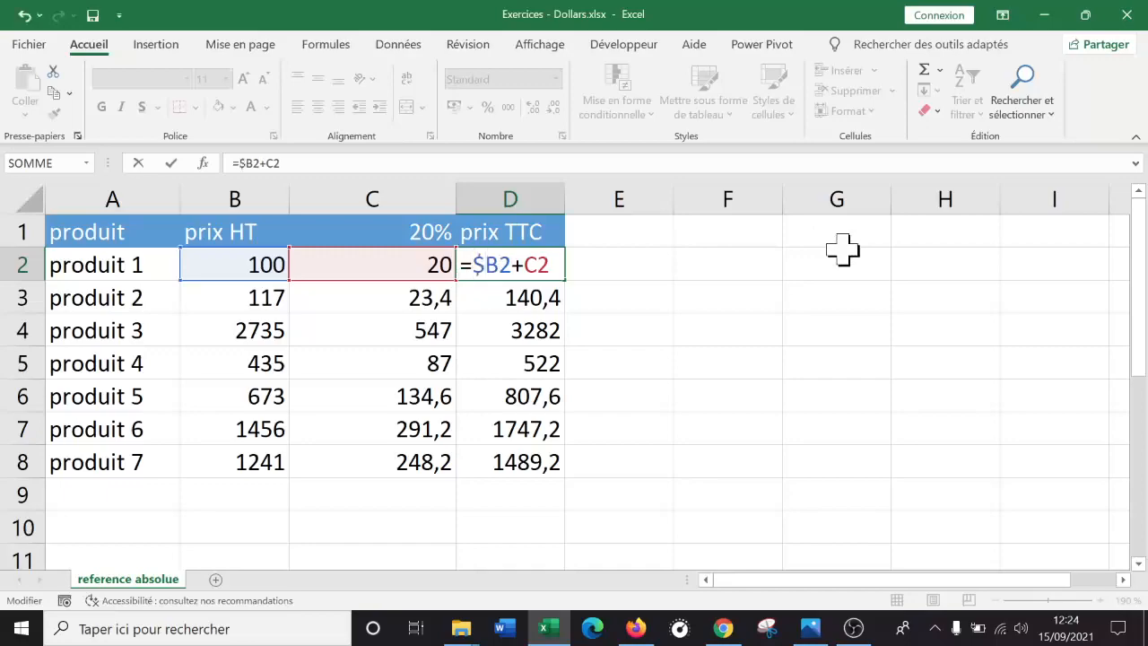
left_click(498, 265)
type("$")
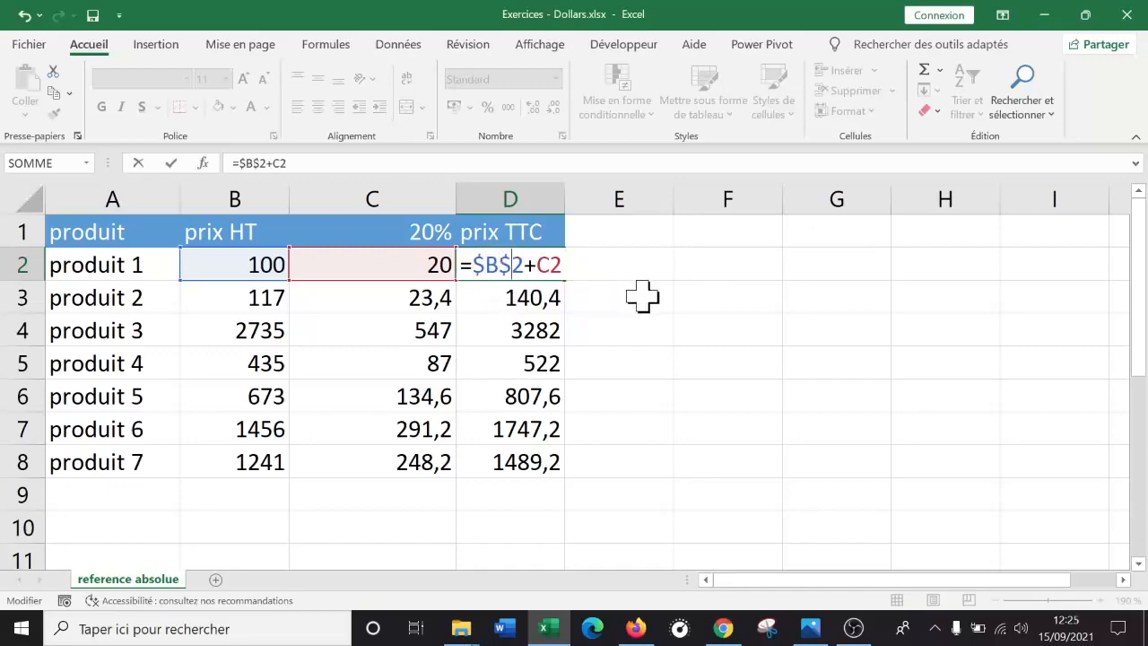
key("Return")
double_click(545, 262)
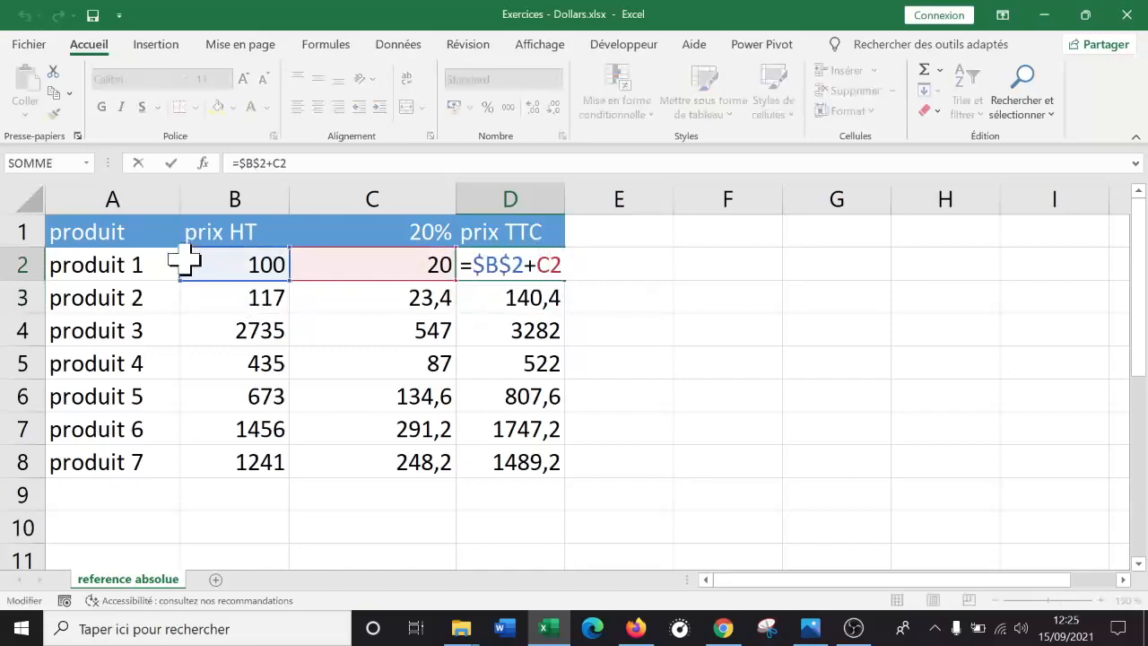
key("Return")
Fill the =$B$2+C2 formula down to D8 and inspect the references in D2, D3 and D4
left_click(551, 265)
double_click(566, 281)
left_click(526, 261)
double_click(538, 261)
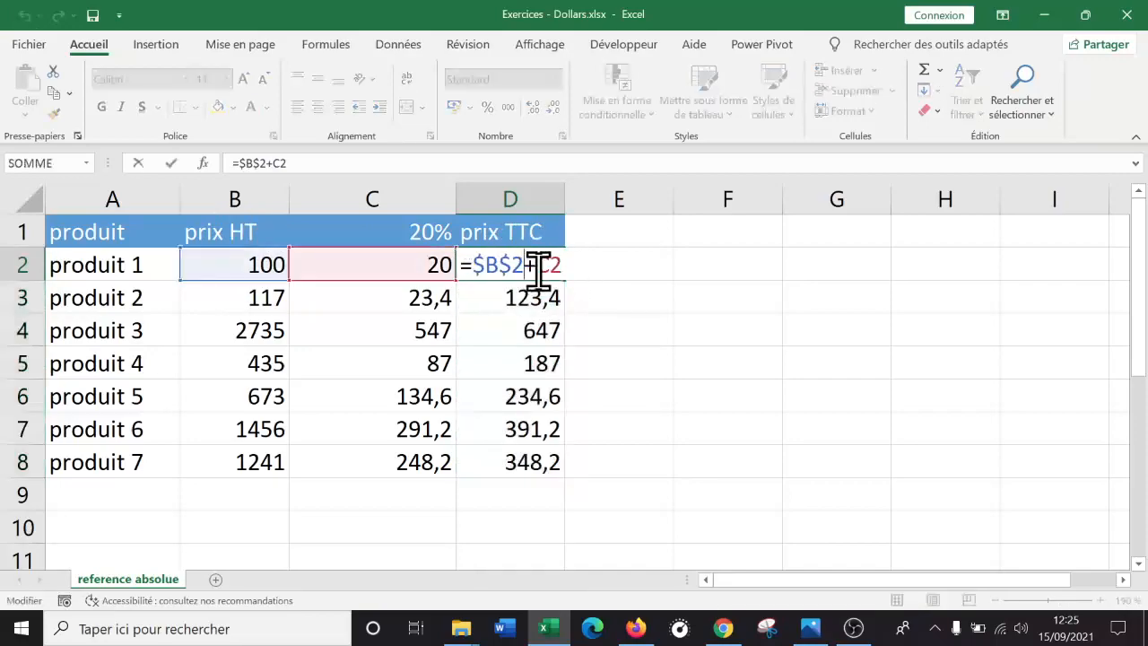
left_click(533, 297)
double_click(535, 298)
key("Return")
double_click(520, 331)
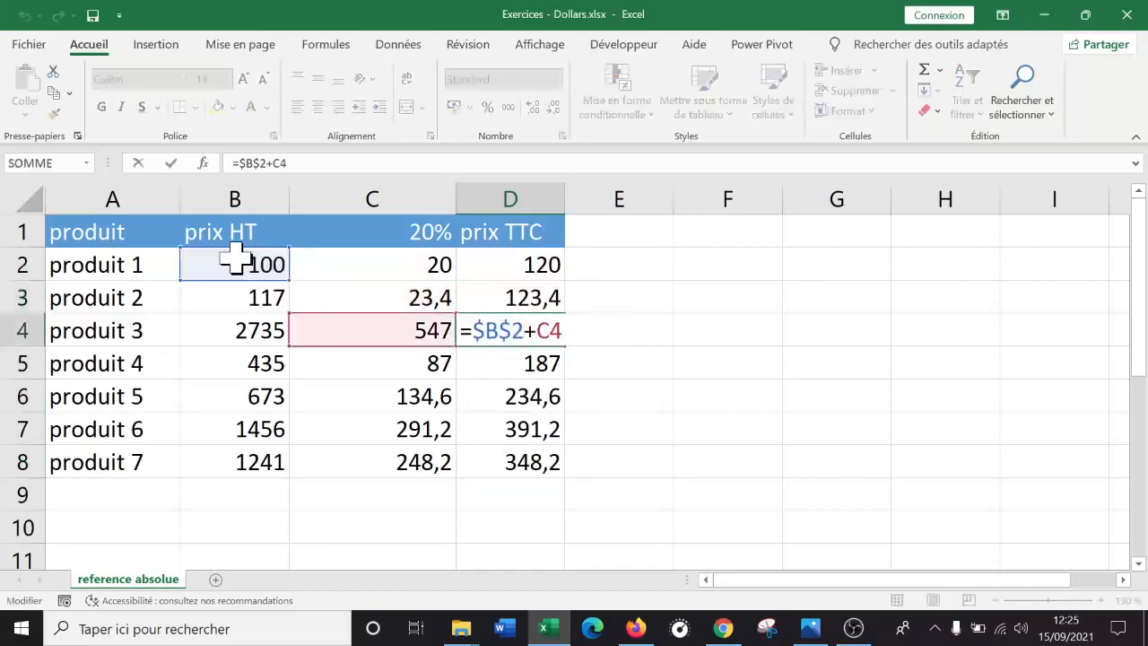
key("Return")
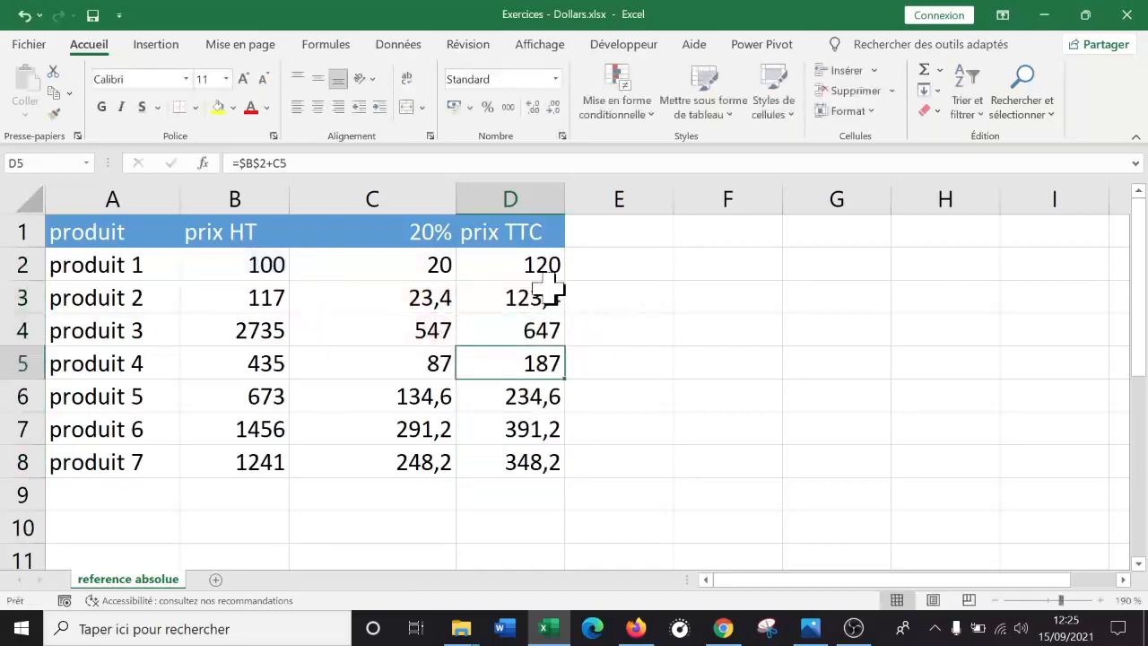
Remove both dollar signs from the price reference in D2 so the formula is =B2+C2
left_click(512, 262)
double_click(485, 265)
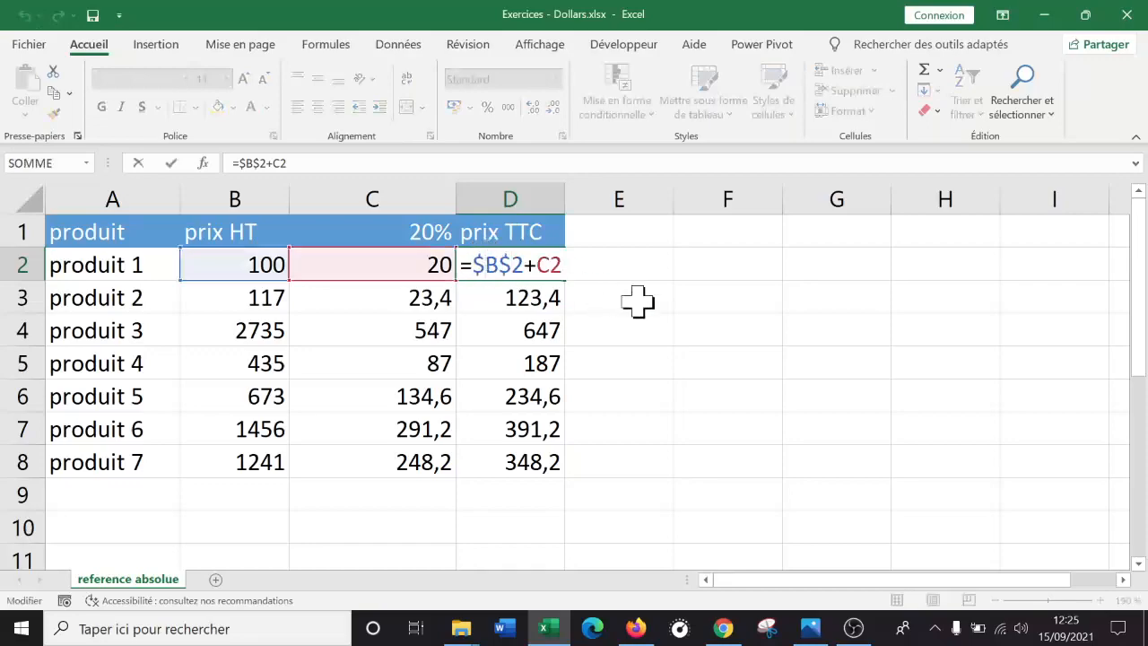
key("BackSpace")
left_click(499, 265)
key("BackSpace")
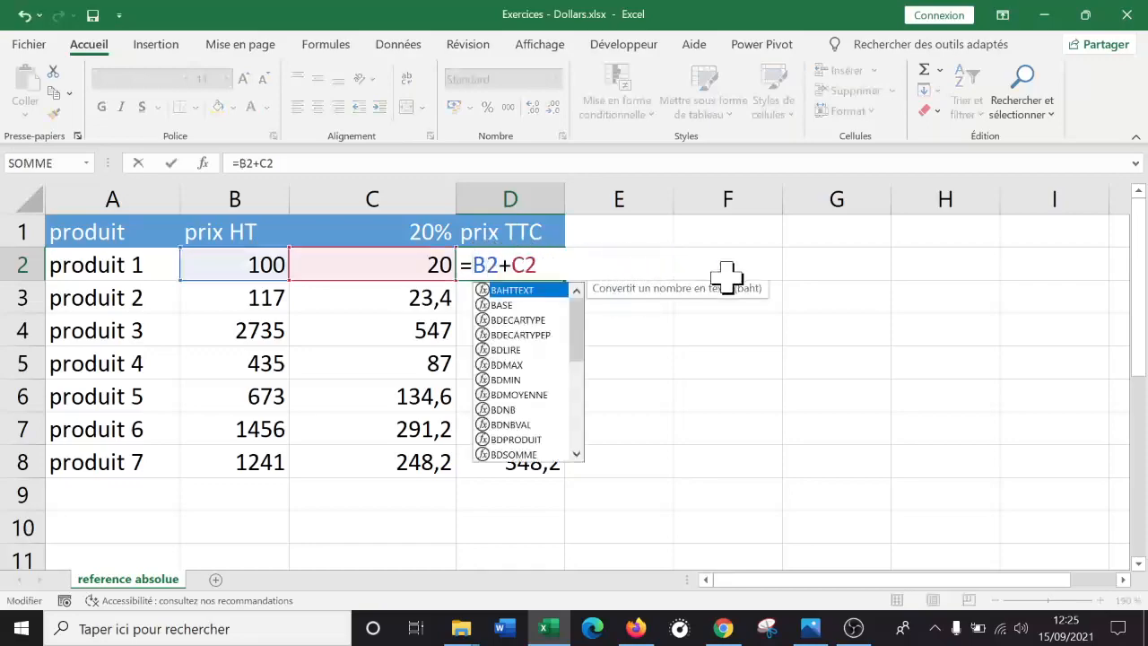
key("Return")
Fill the relative formula =B2+C2 from D2 down to D8 and check the references in D2
left_click(507, 264)
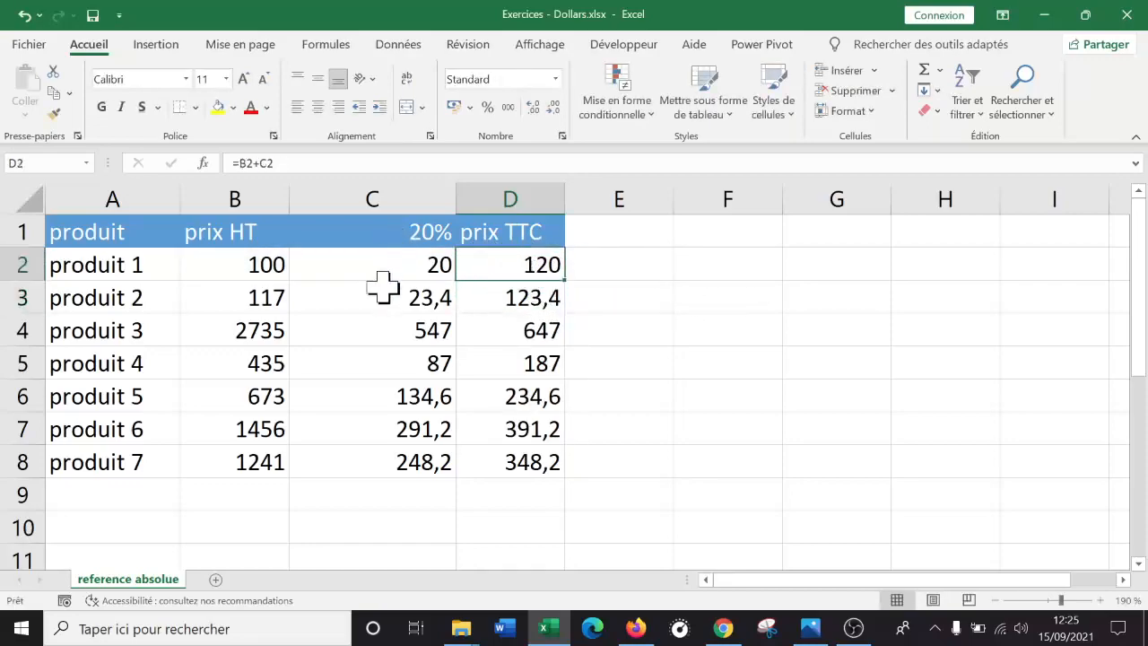
double_click(565, 280)
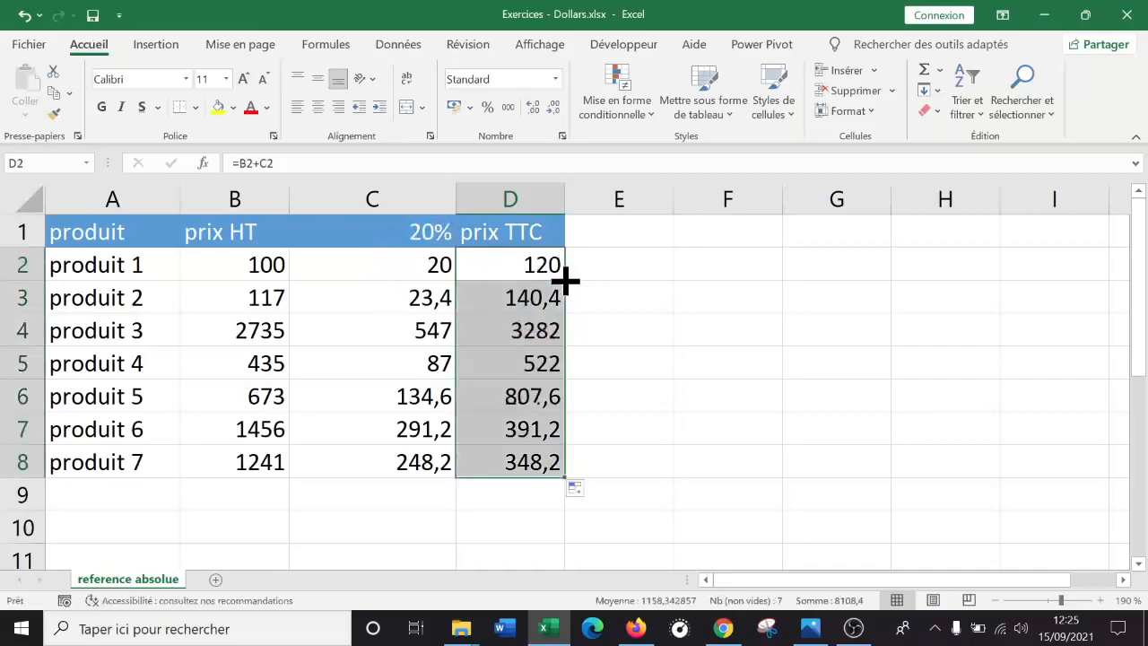
double_click(541, 264)
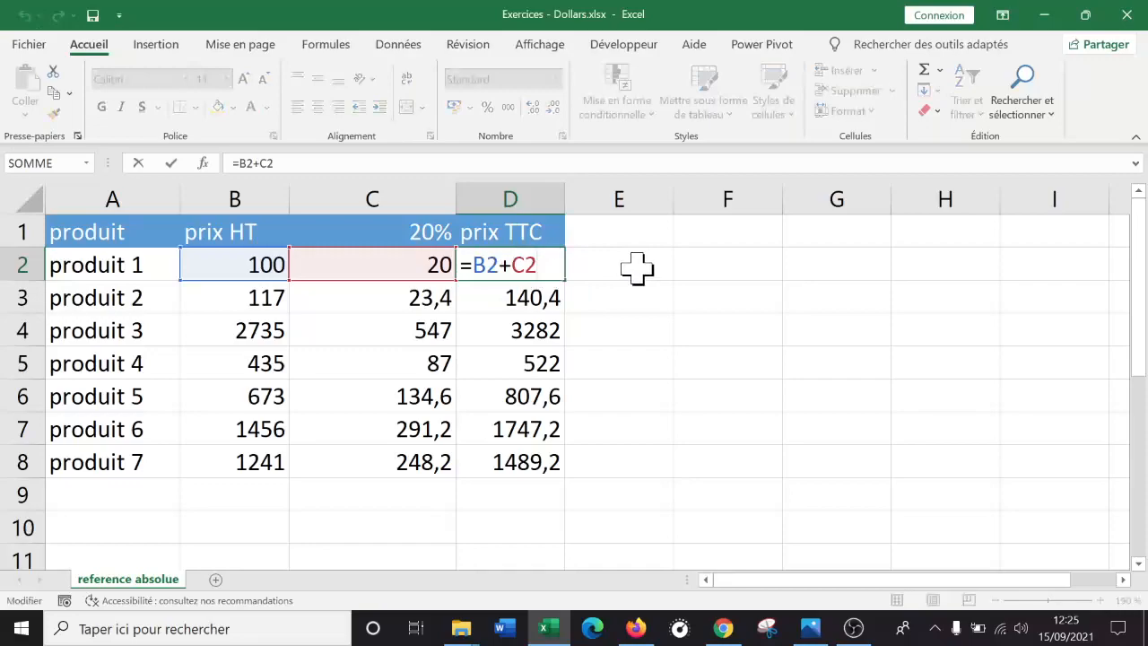
key("Return")
Examine the C2 formula, highlighting the relative reference B2 and the absolute reference $C$1 in turn
double_click(360, 267)
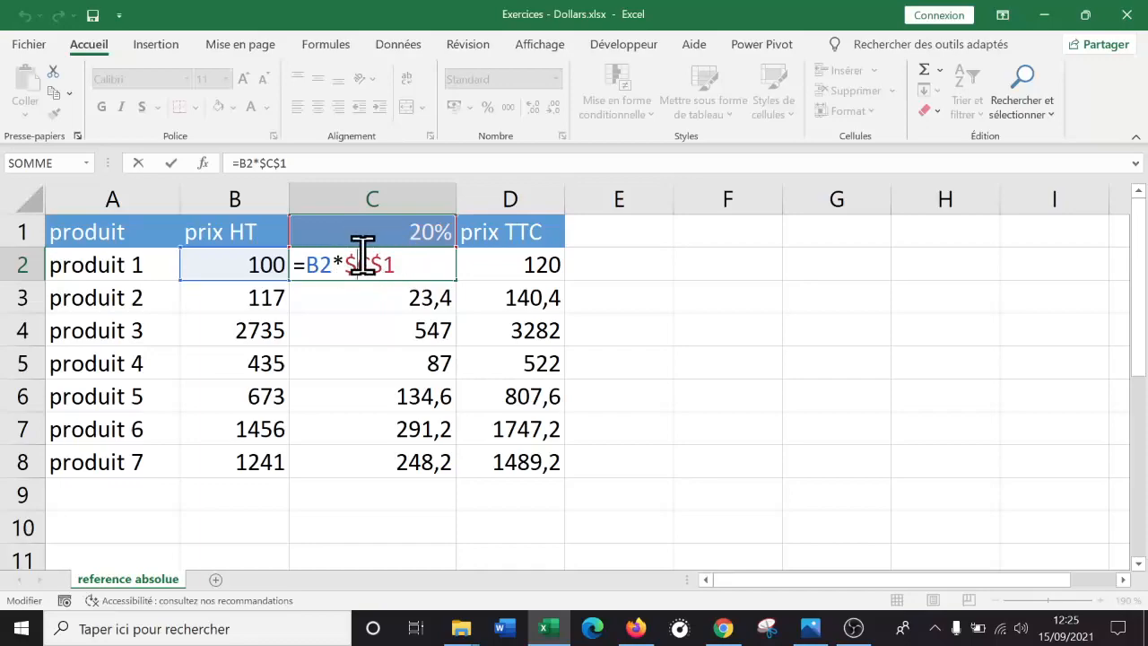
left_click_drag(308, 264, 329, 264)
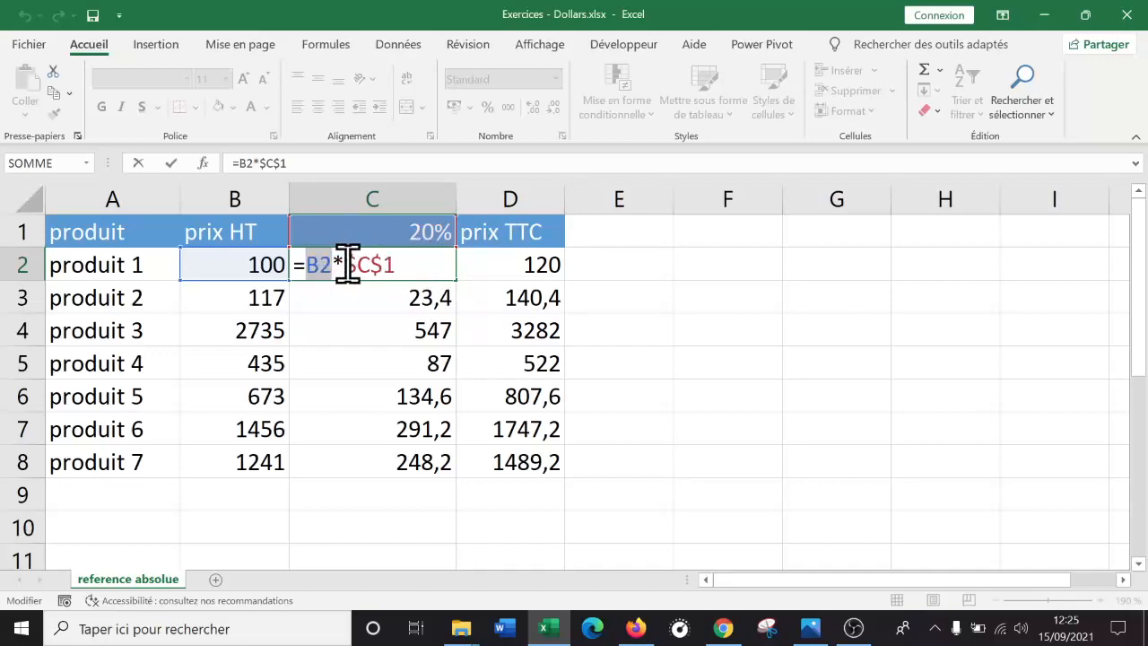
left_click_drag(345, 265, 397, 263)
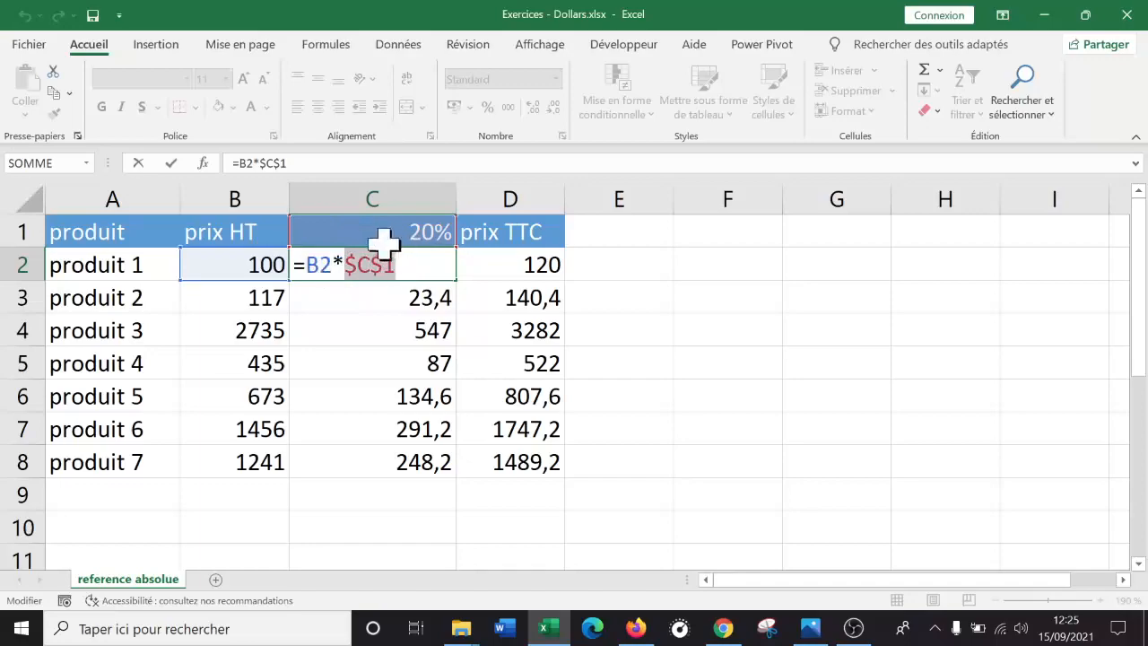